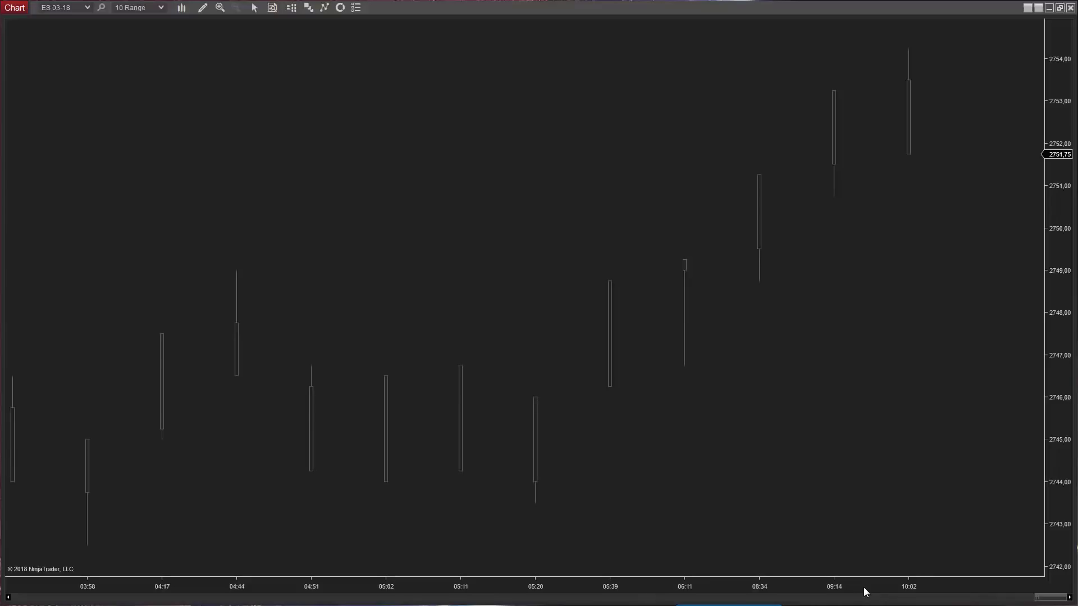
- Add mzFootprint 3.9.2 from the MZpack > NT8 folder via the Indicators dialog and apply it
right_click(438, 109)
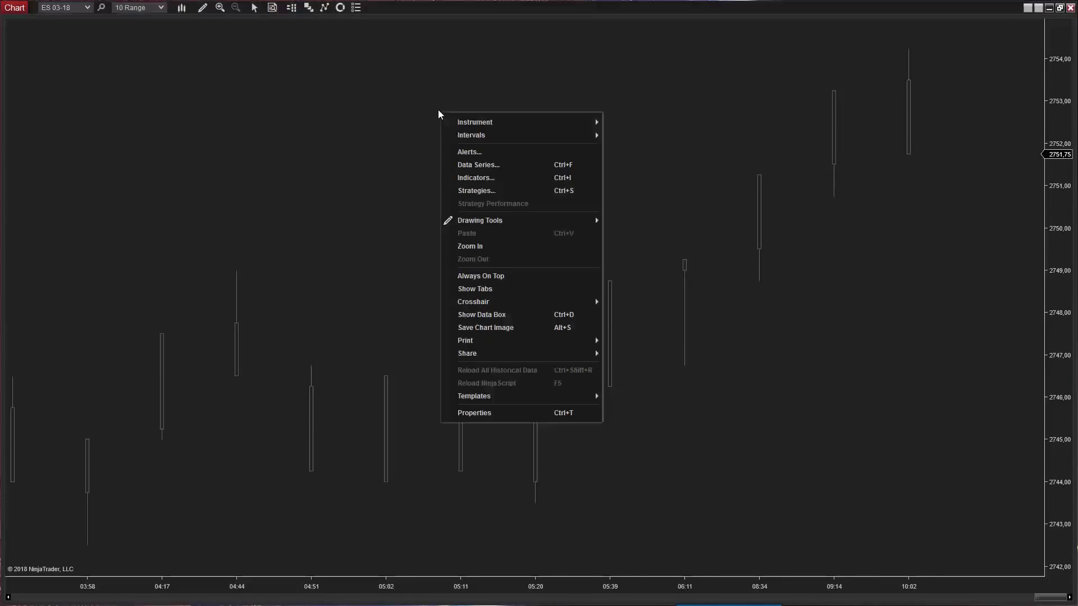
click(474, 178)
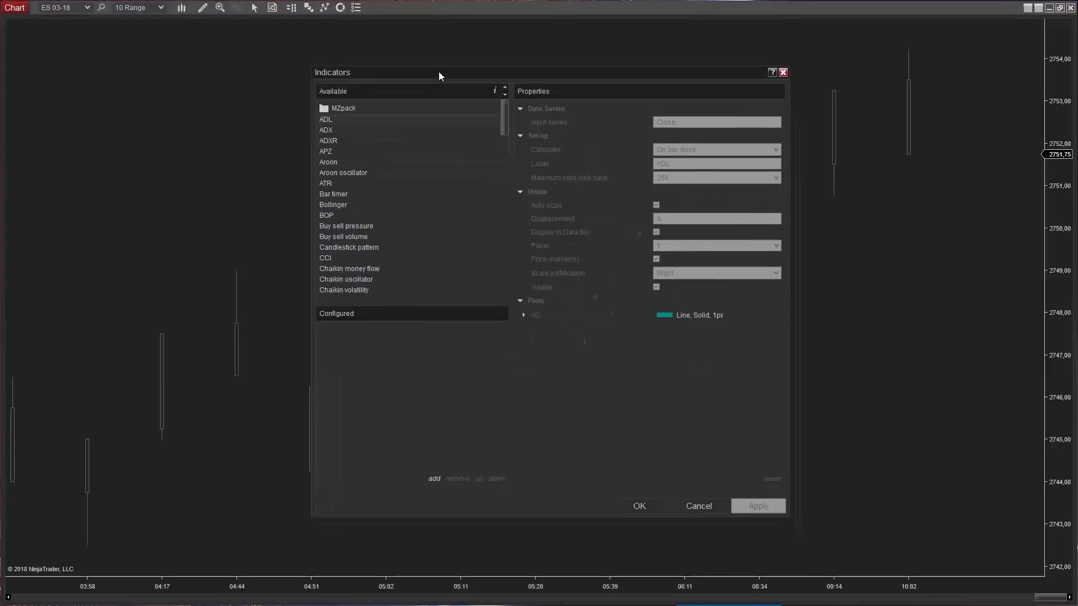
click(345, 108)
click(352, 121)
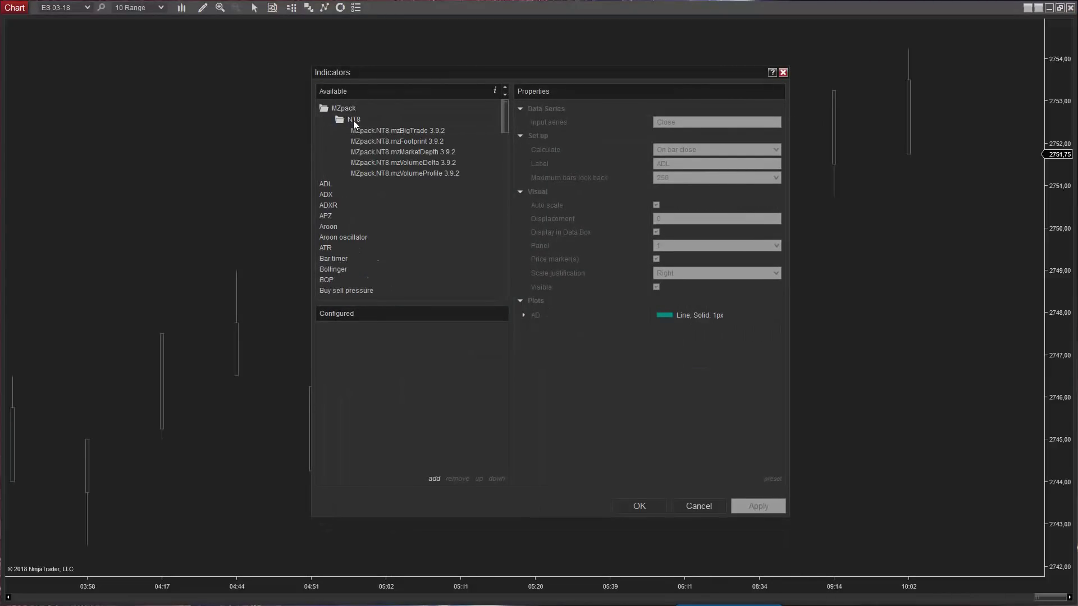
double_click(402, 142)
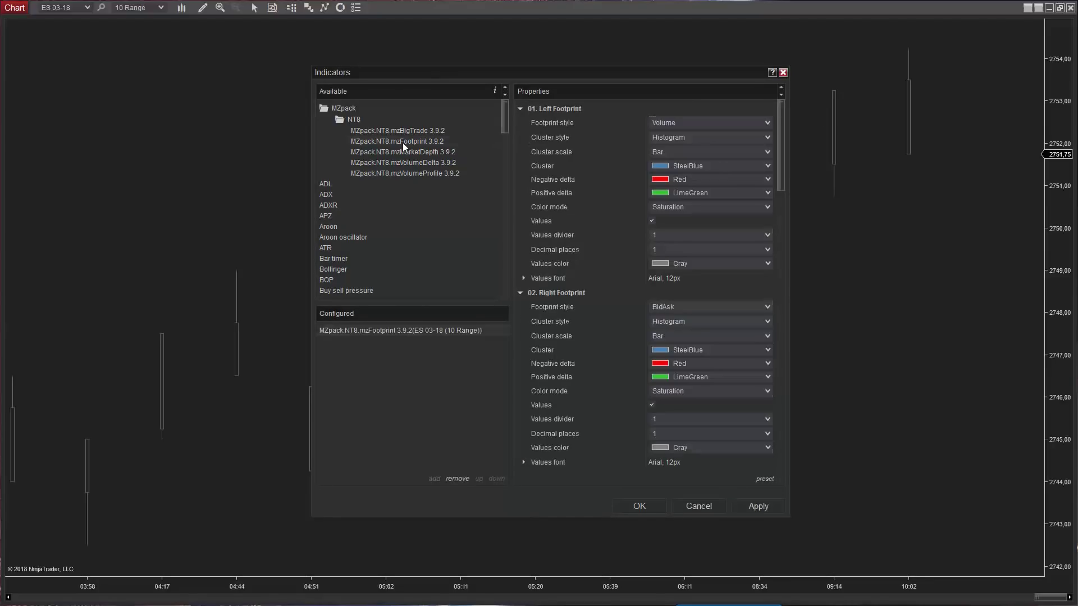
click(640, 506)
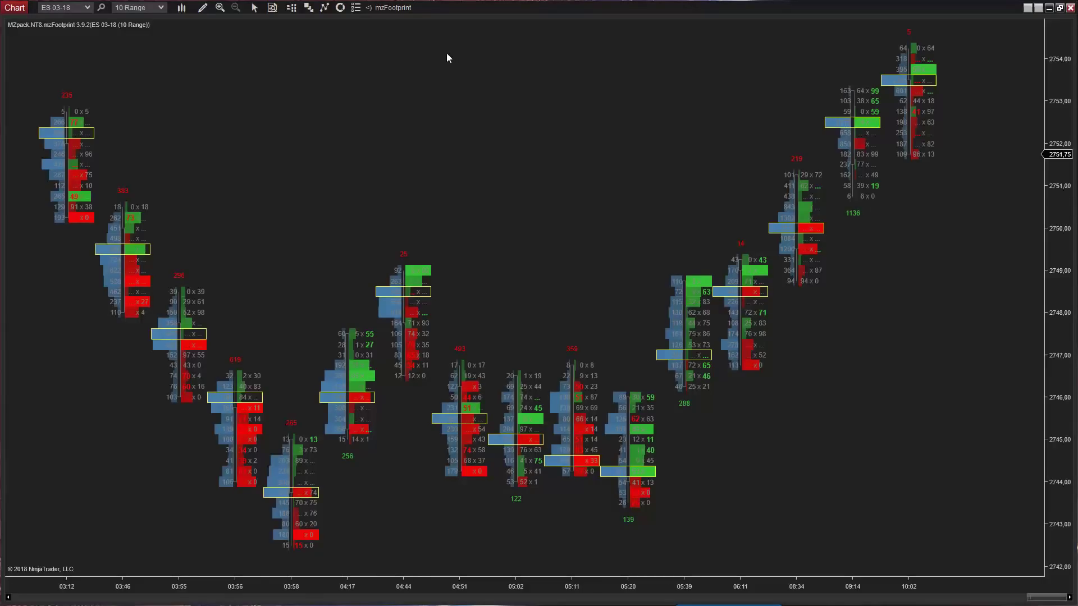
- Preview the Left Footprint styles BidAsk, Volume and Delta in the mzFootprint settings
click(390, 9)
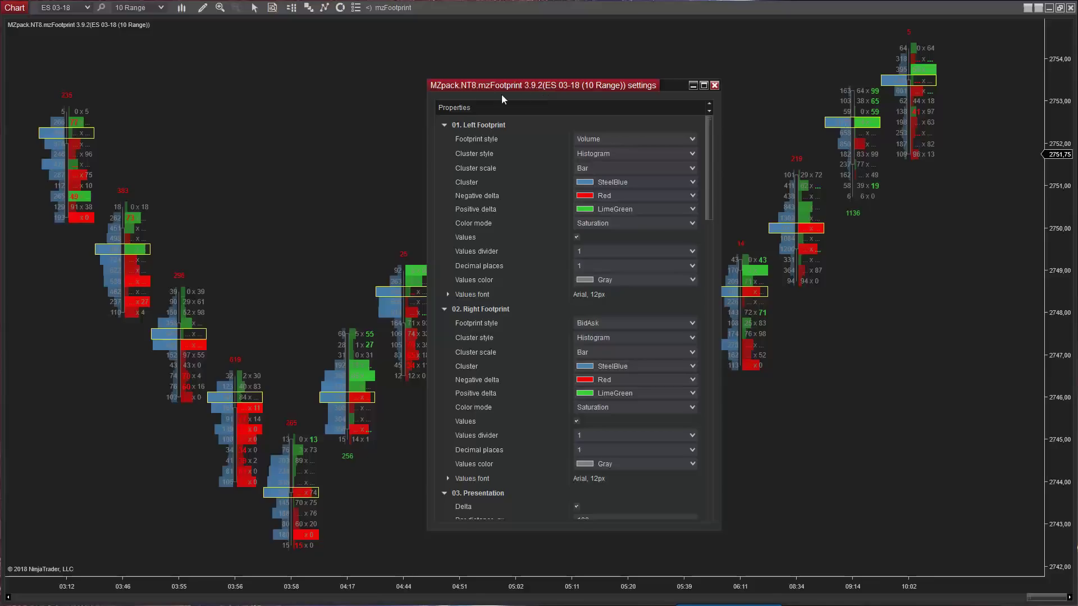
click(445, 125)
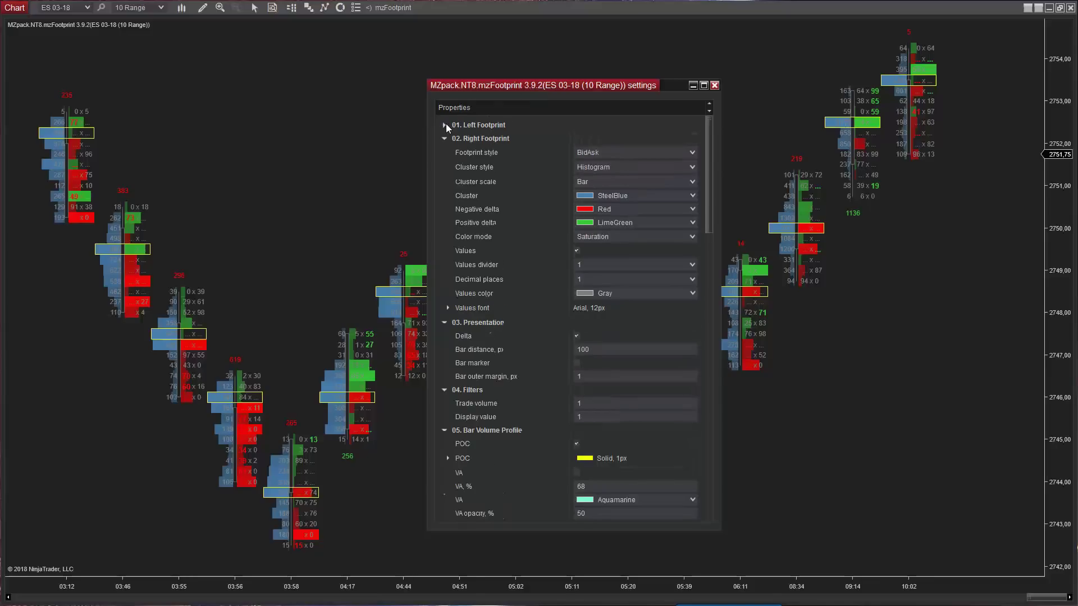
click(446, 125)
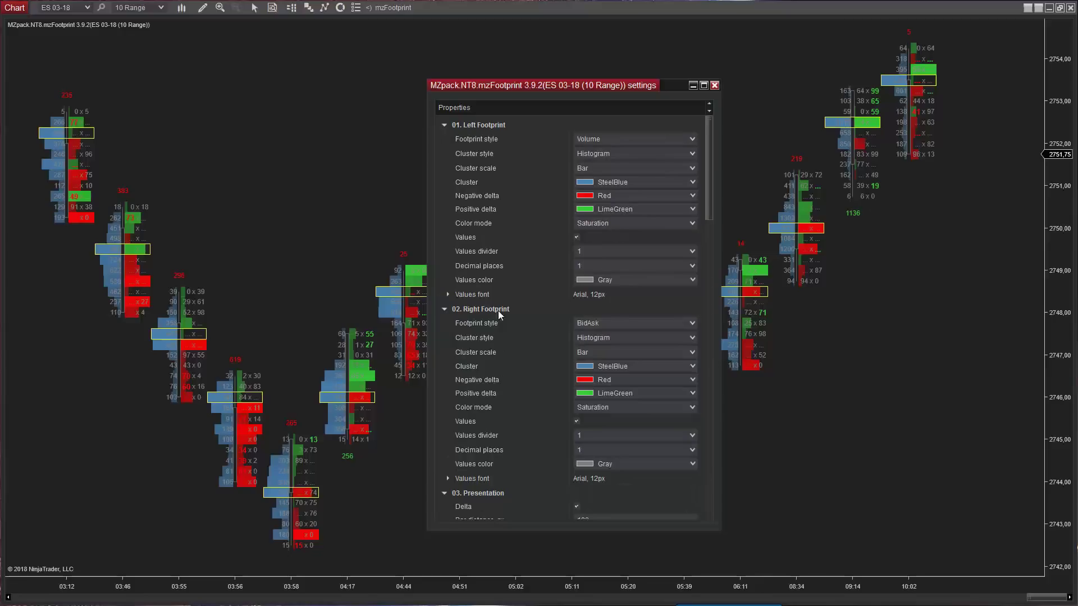
click(620, 139)
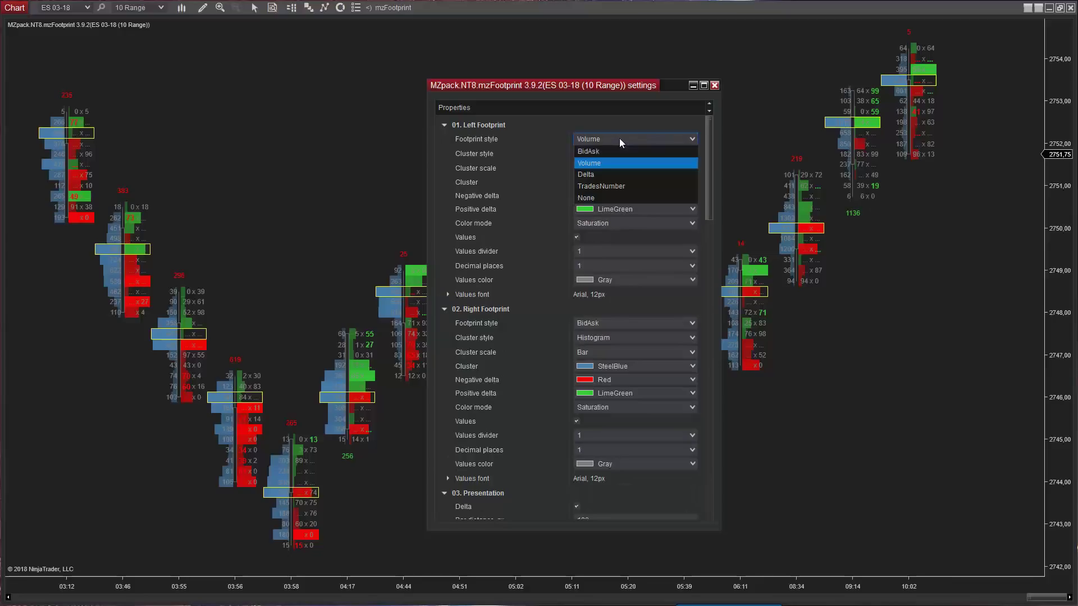
click(593, 151)
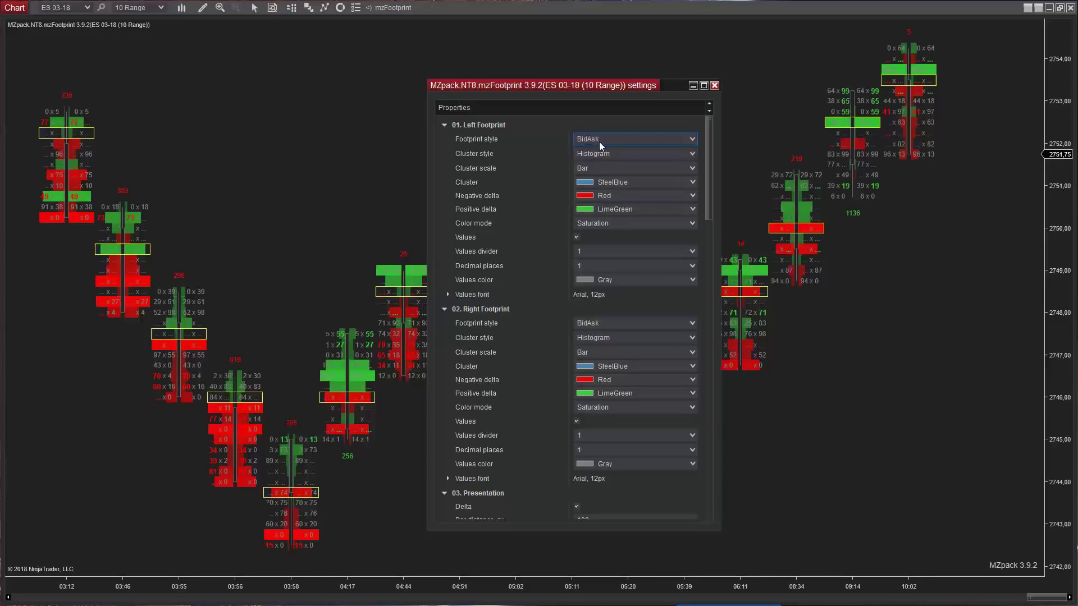
click(598, 139)
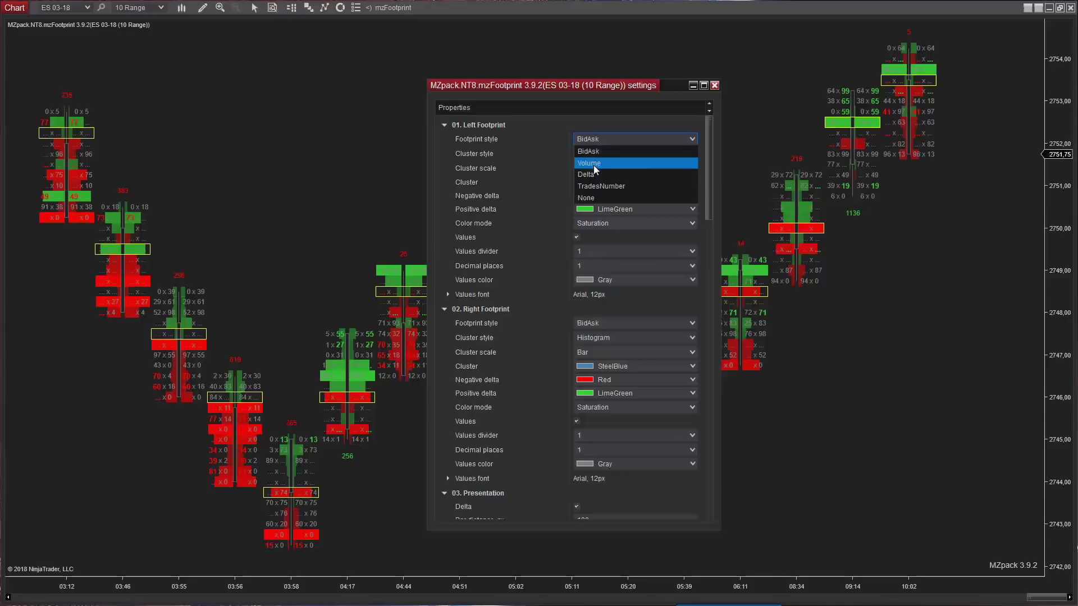
click(594, 166)
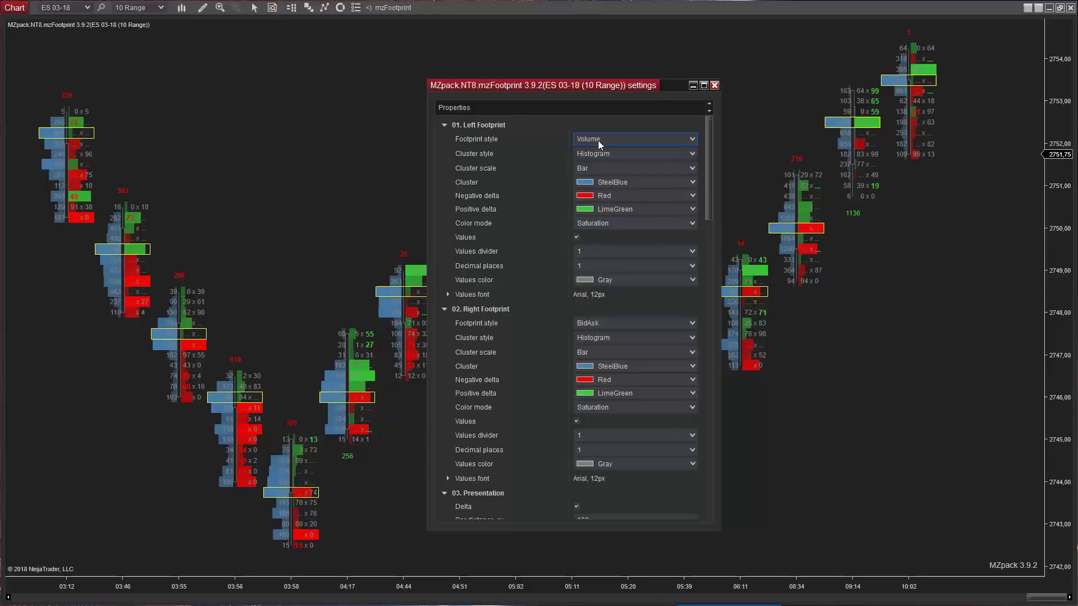
click(598, 141)
click(591, 174)
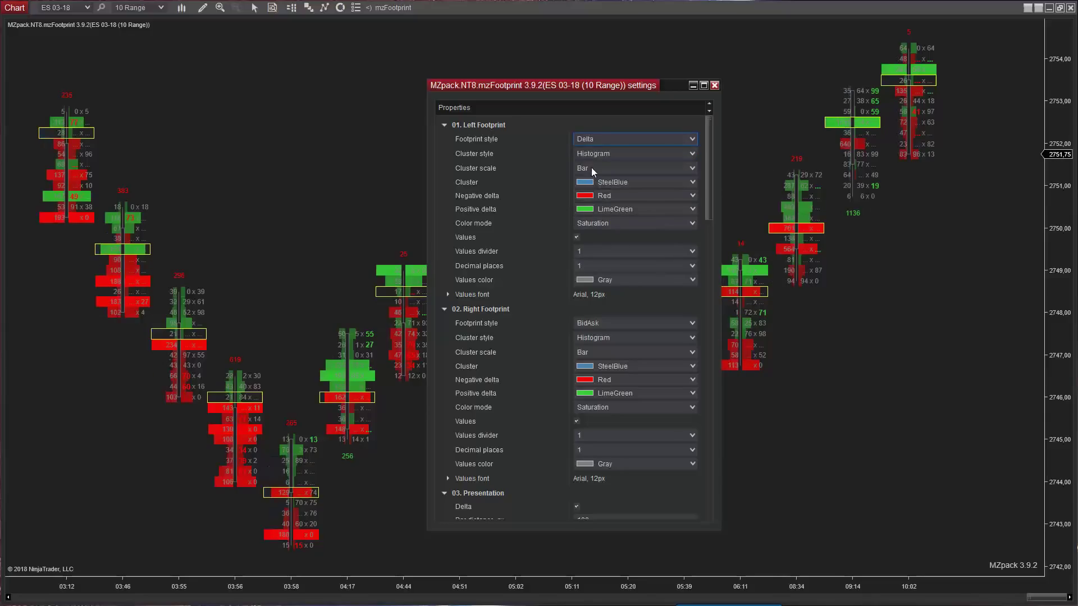
- Try TradesNumber, then set the Left Footprint style to None and collapse its section
click(599, 138)
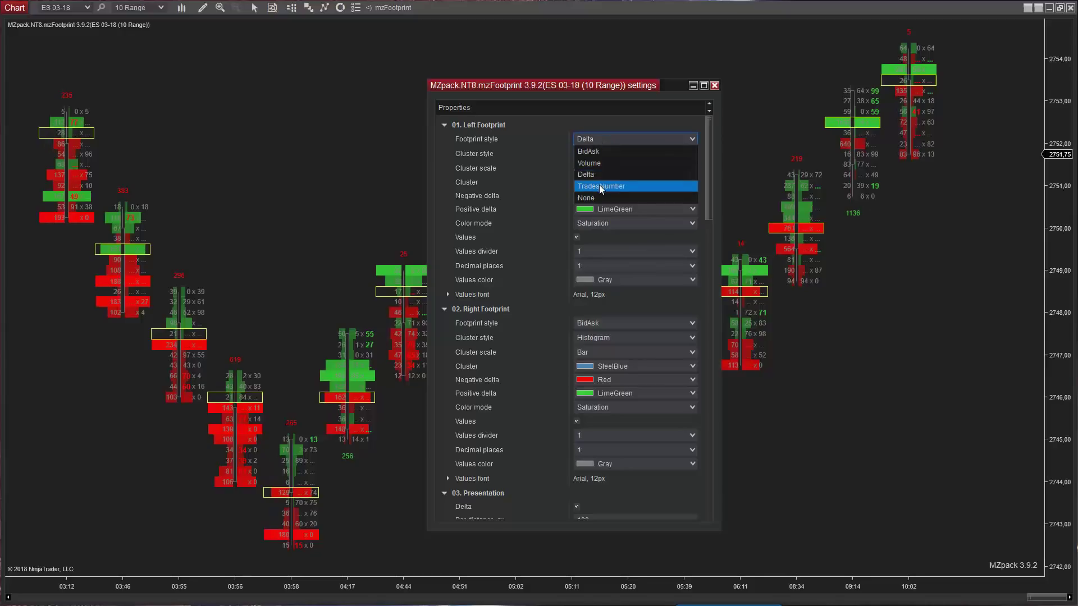
click(599, 184)
click(605, 137)
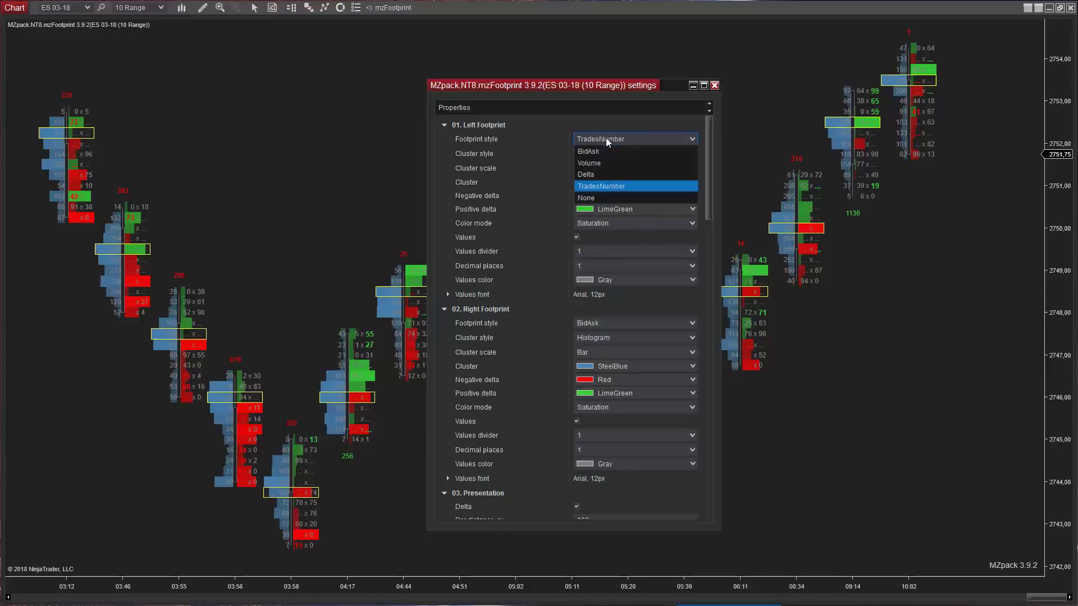
click(591, 197)
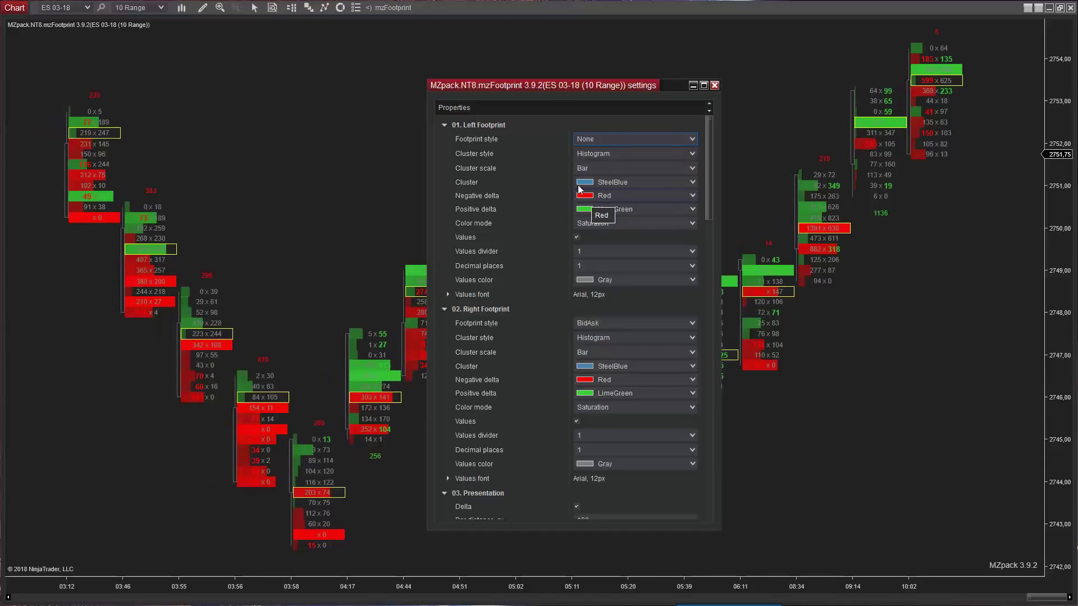
click(444, 125)
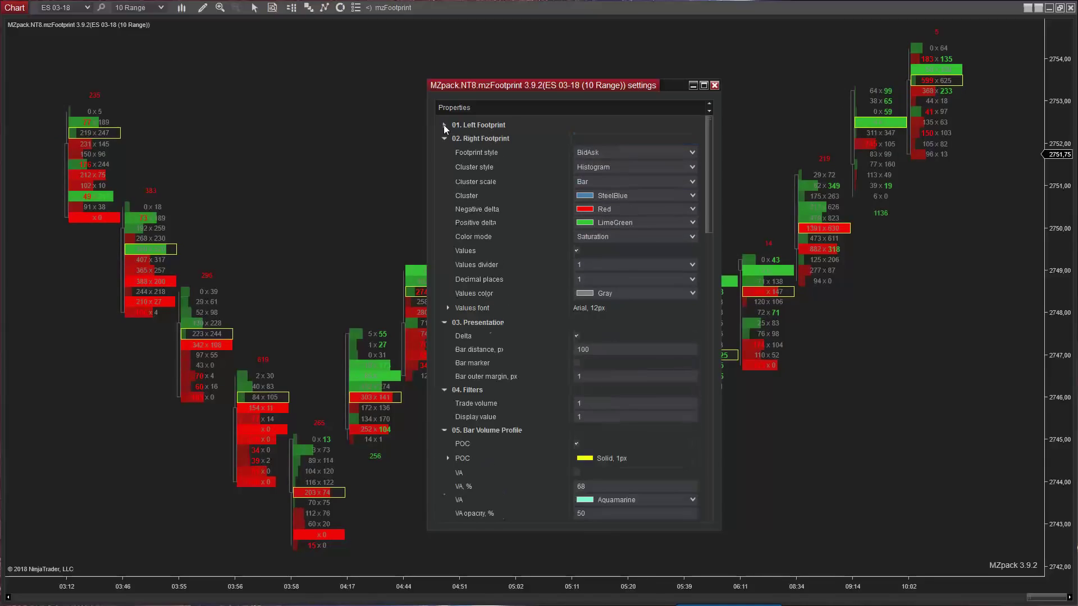
- Preview Right Footprint cluster styles Brick and None, then return to Histogram
click(602, 166)
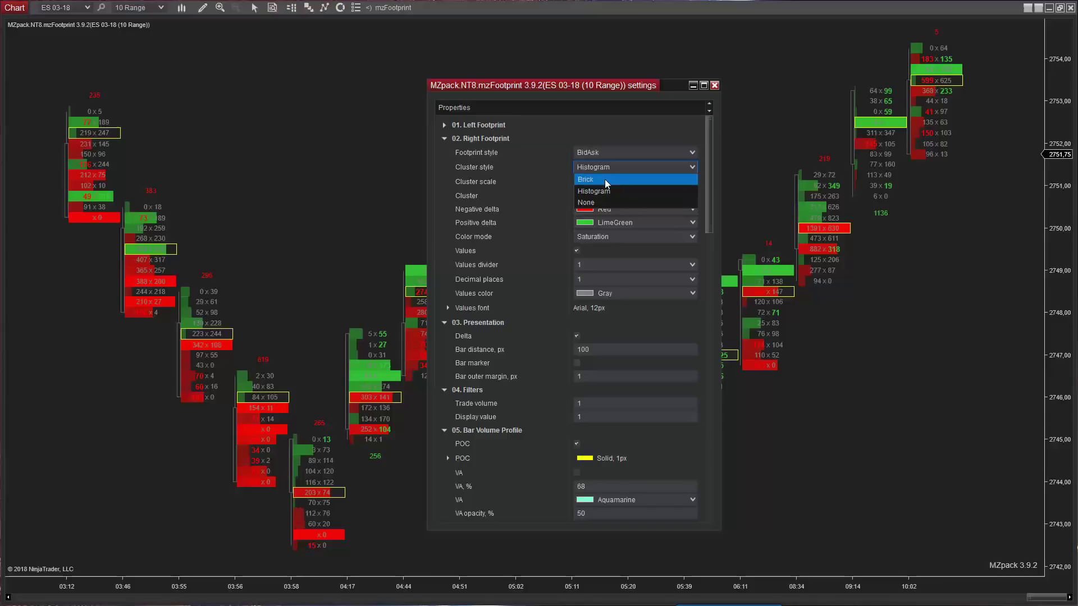
click(605, 179)
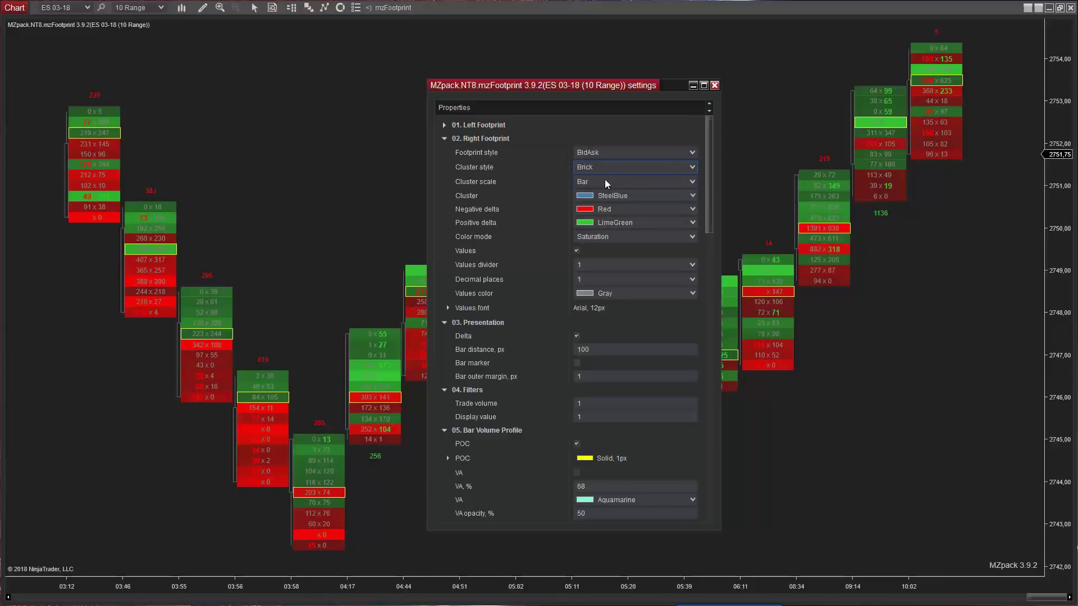
click(605, 165)
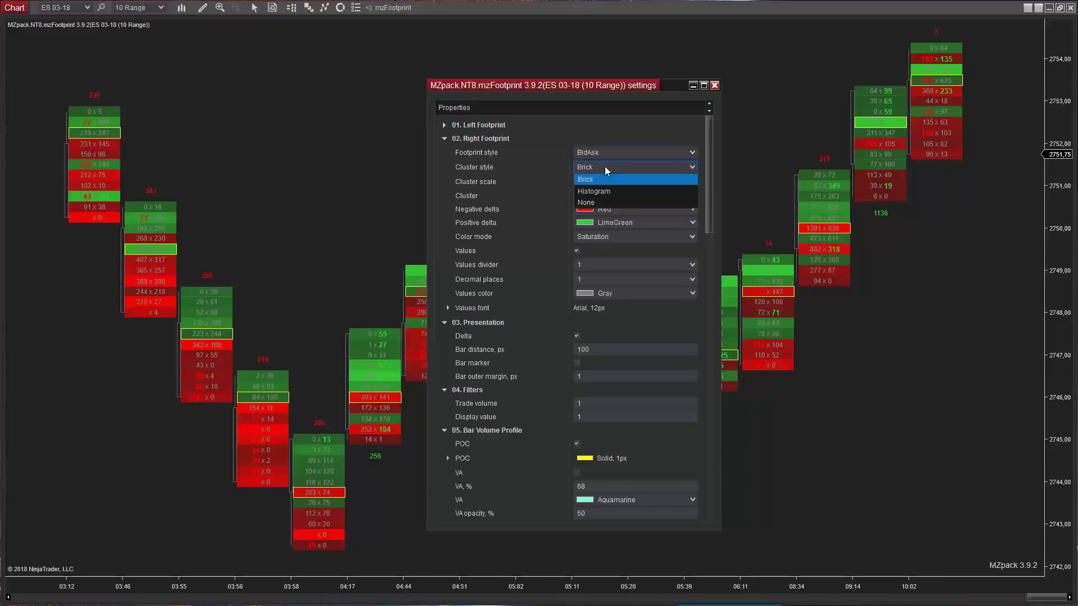
click(598, 206)
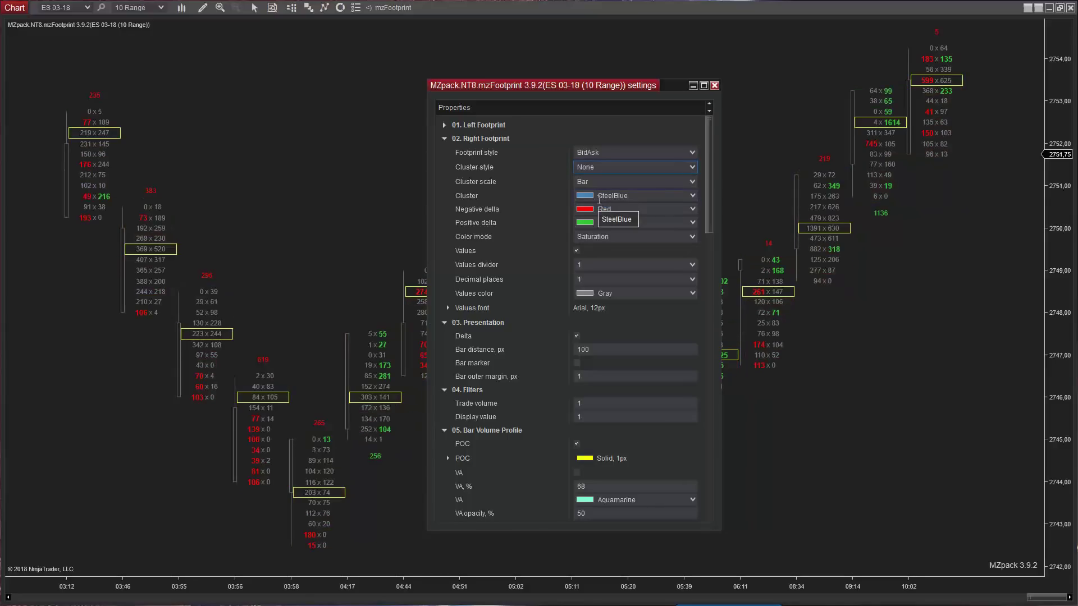
click(598, 166)
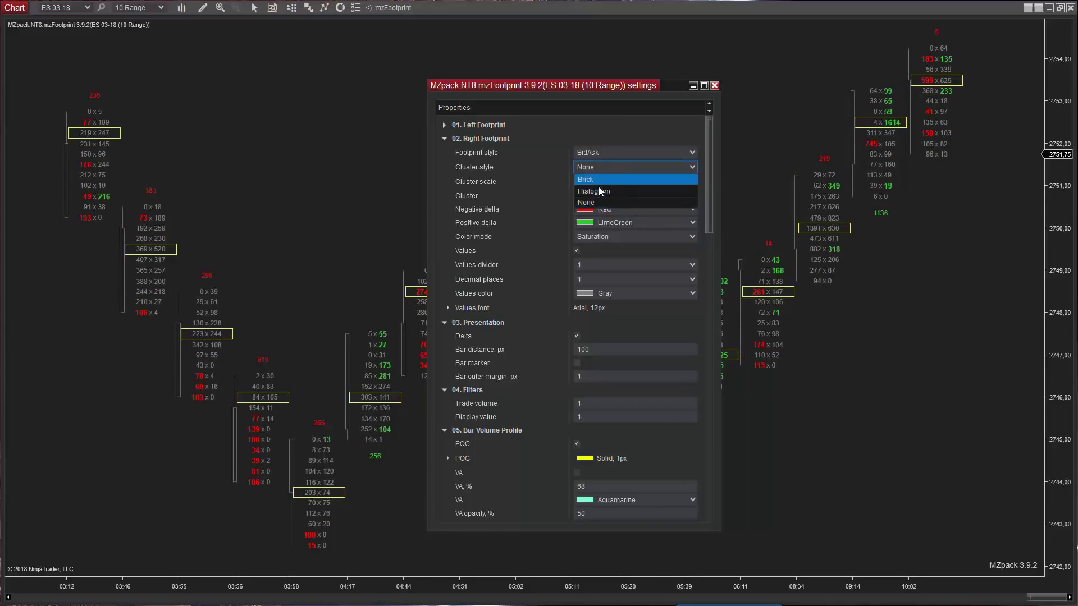
click(599, 190)
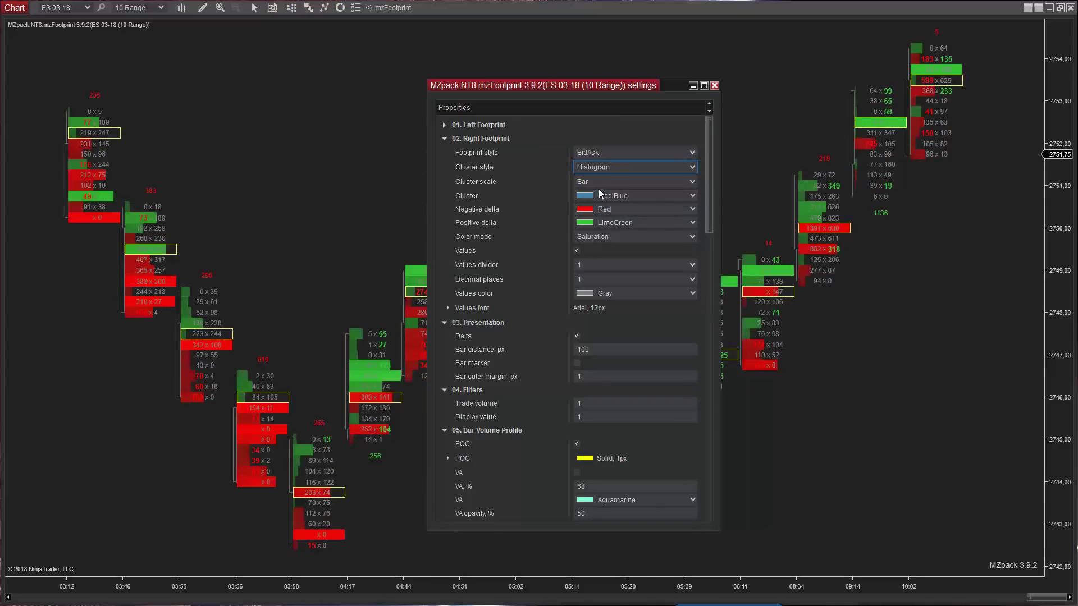
- Colour negative delta Orange and positive delta DarkGreen
click(690, 210)
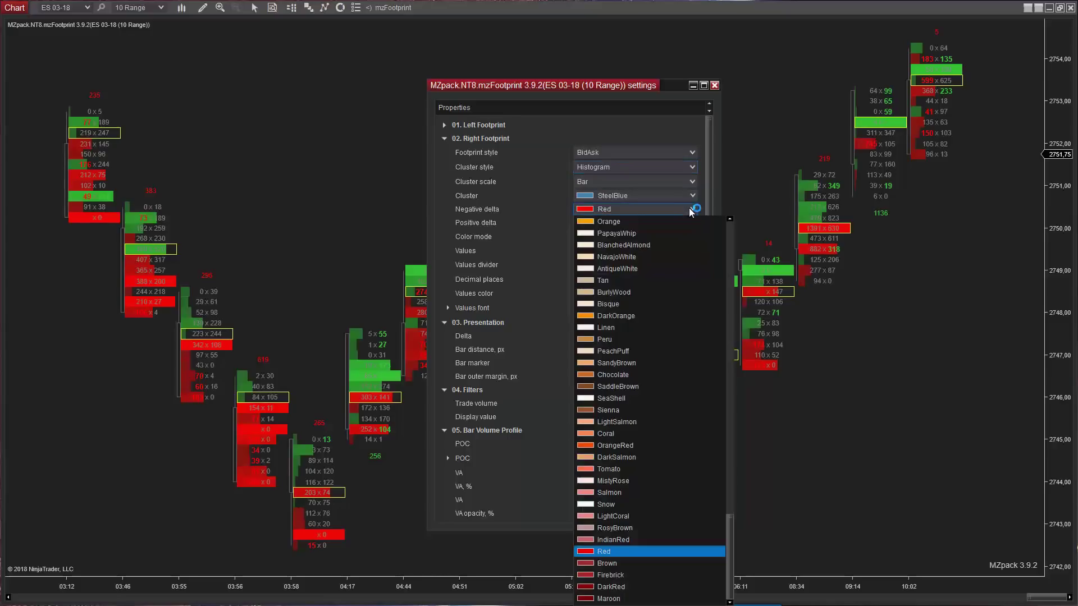
click(629, 222)
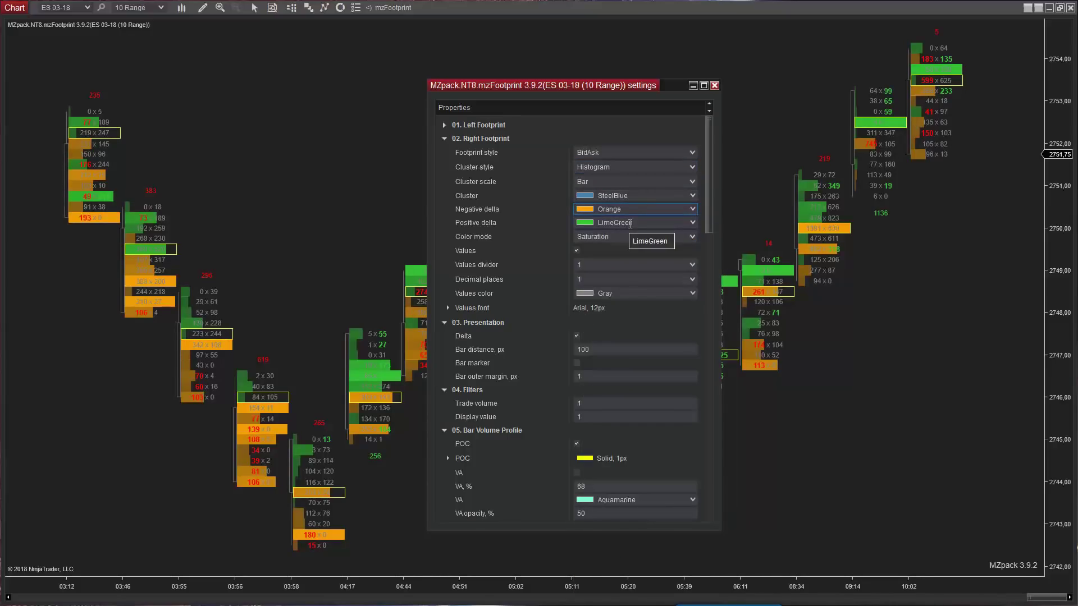
click(691, 223)
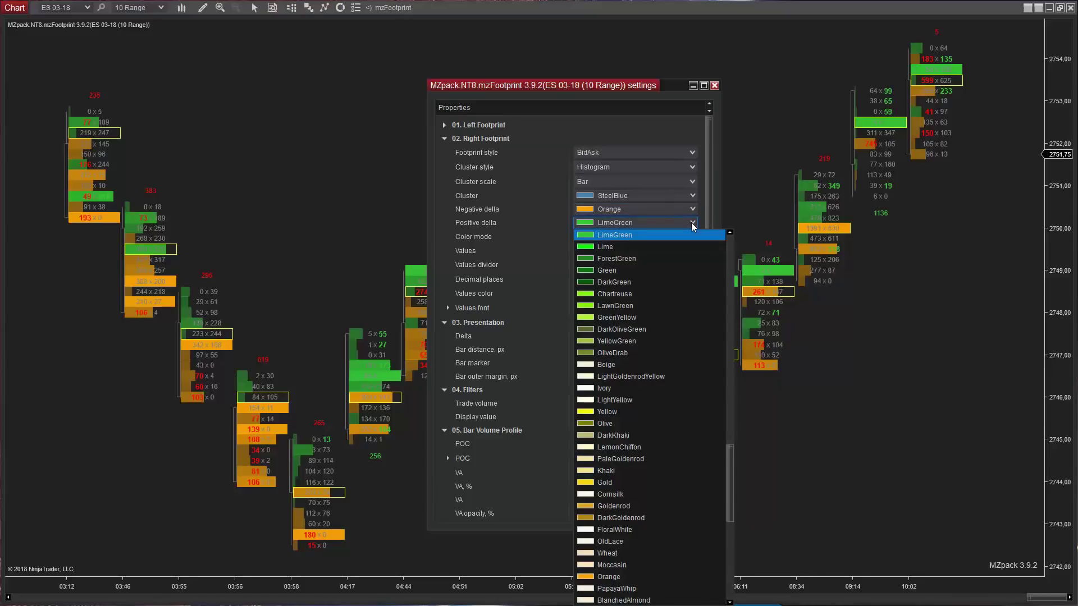
click(631, 282)
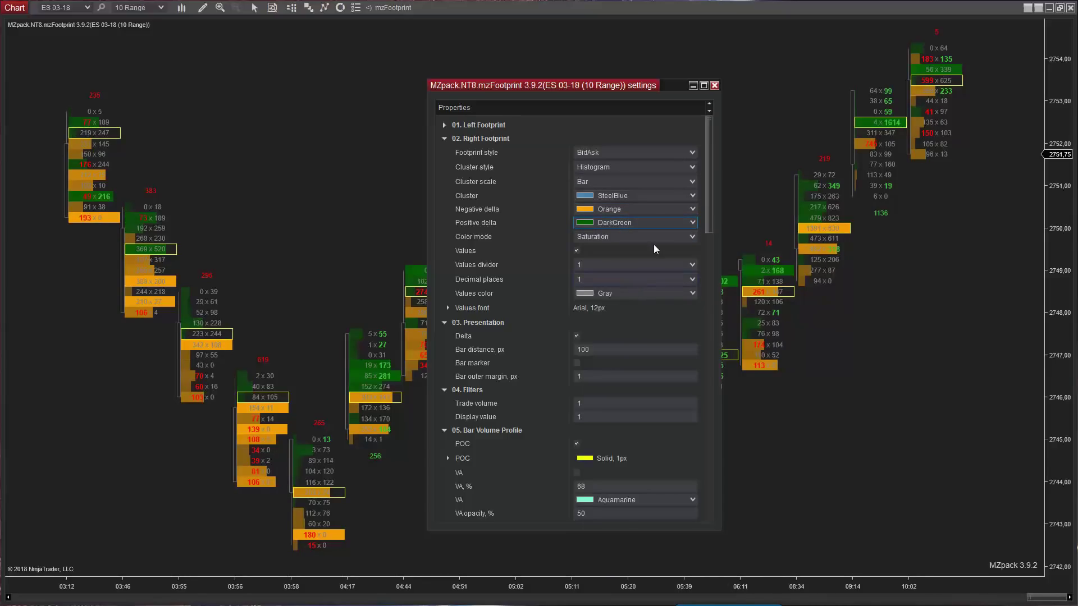
- Set colour mode to Solid and the cluster colour to DarkSlateGray
click(692, 238)
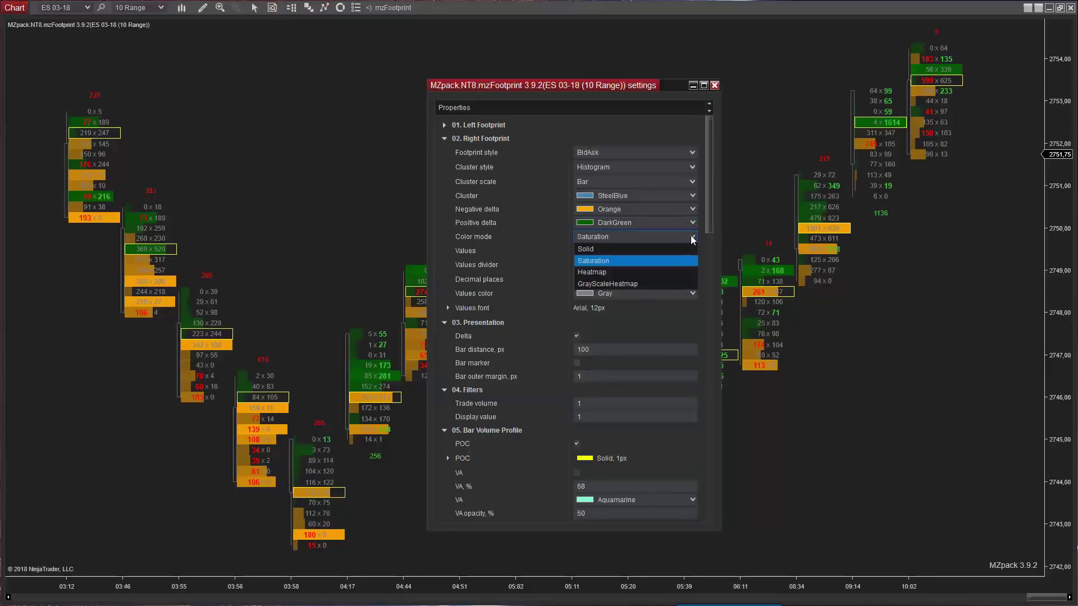
click(656, 252)
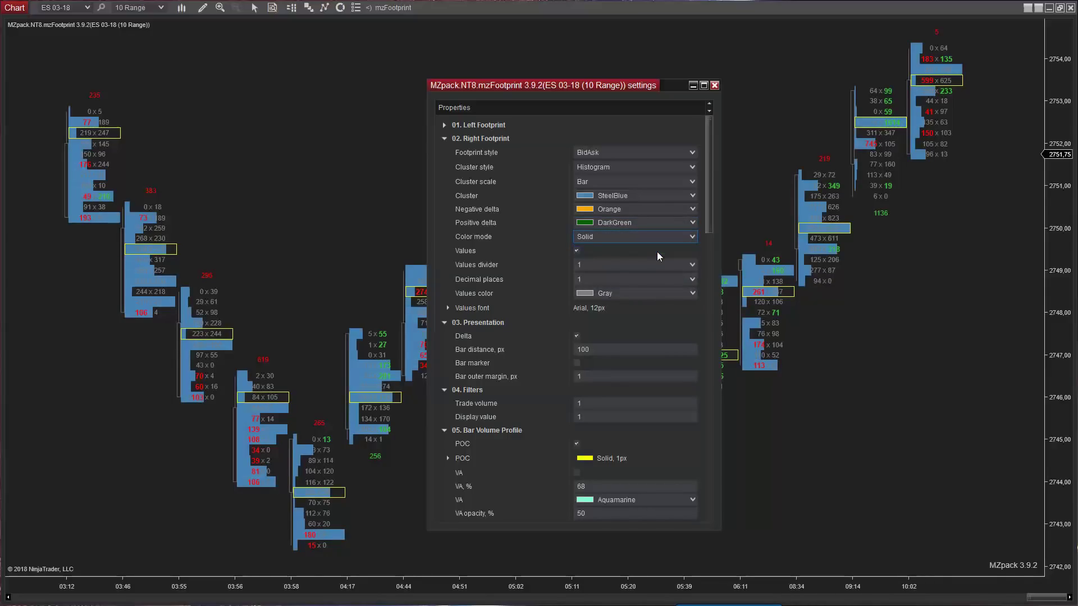
click(692, 195)
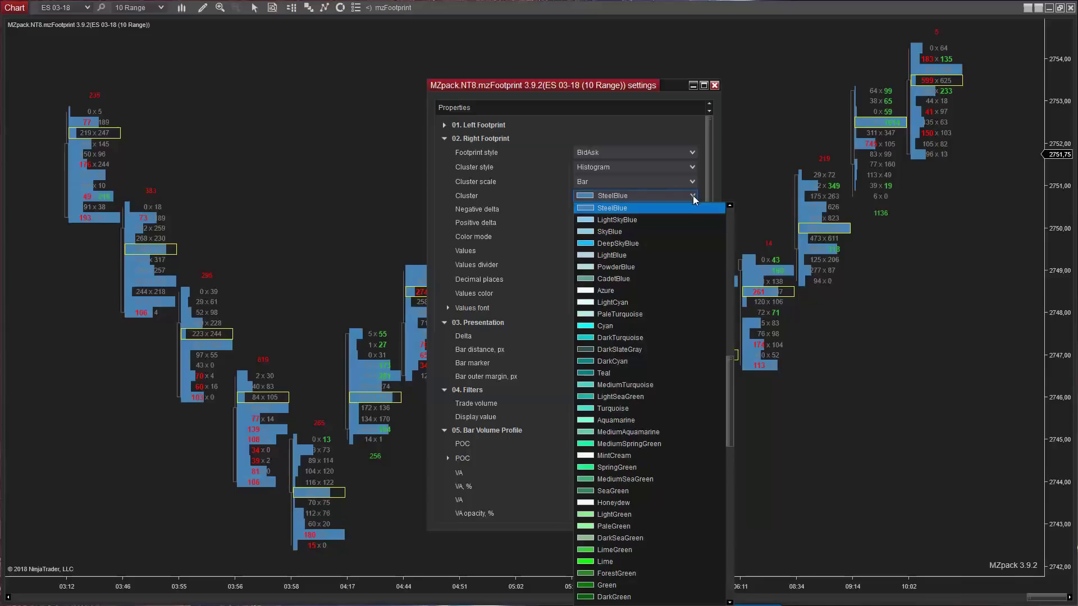
click(621, 348)
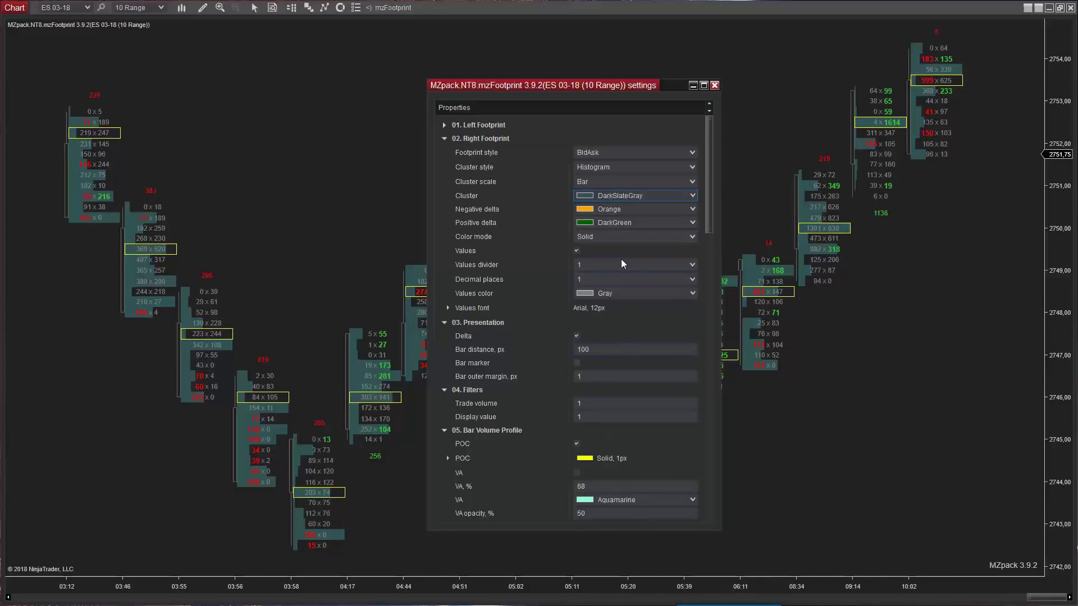
- Preview the Saturation and Heatmap colour modes on the footprint bars
click(689, 237)
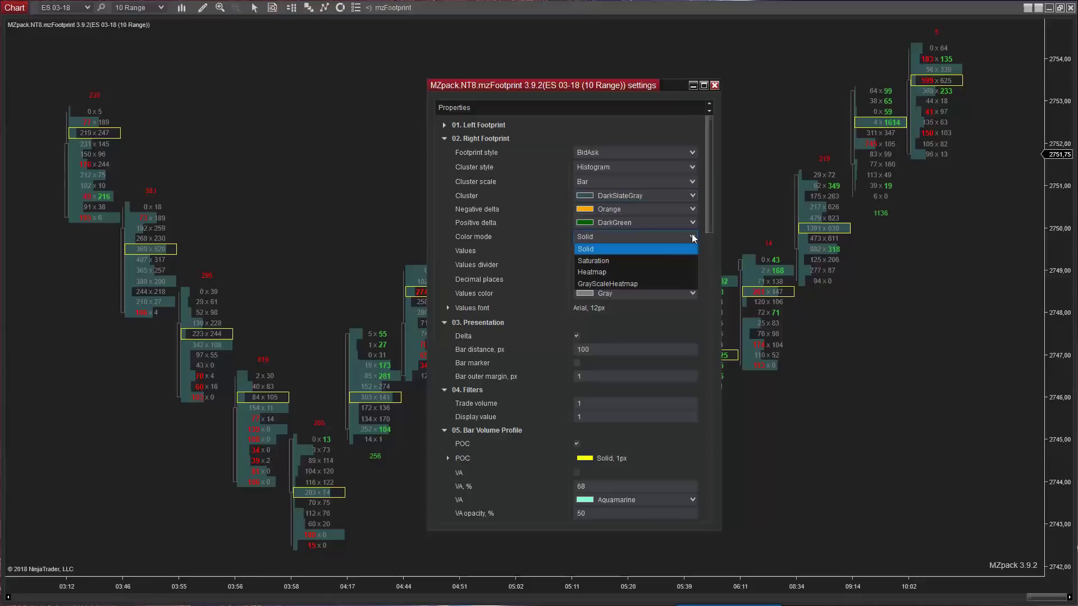
click(628, 261)
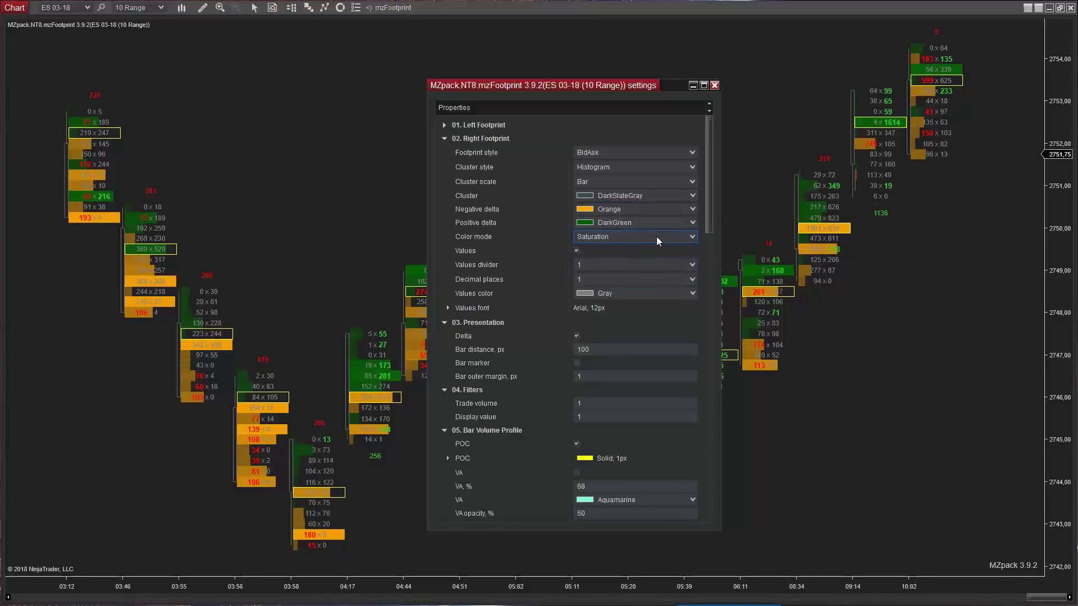
click(656, 235)
click(616, 272)
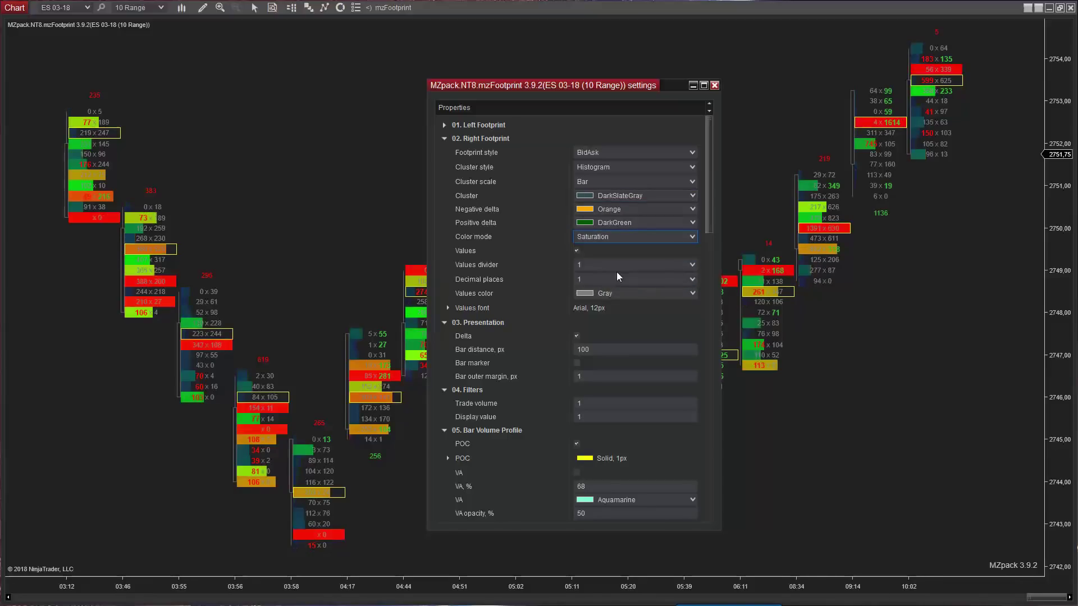
click(622, 237)
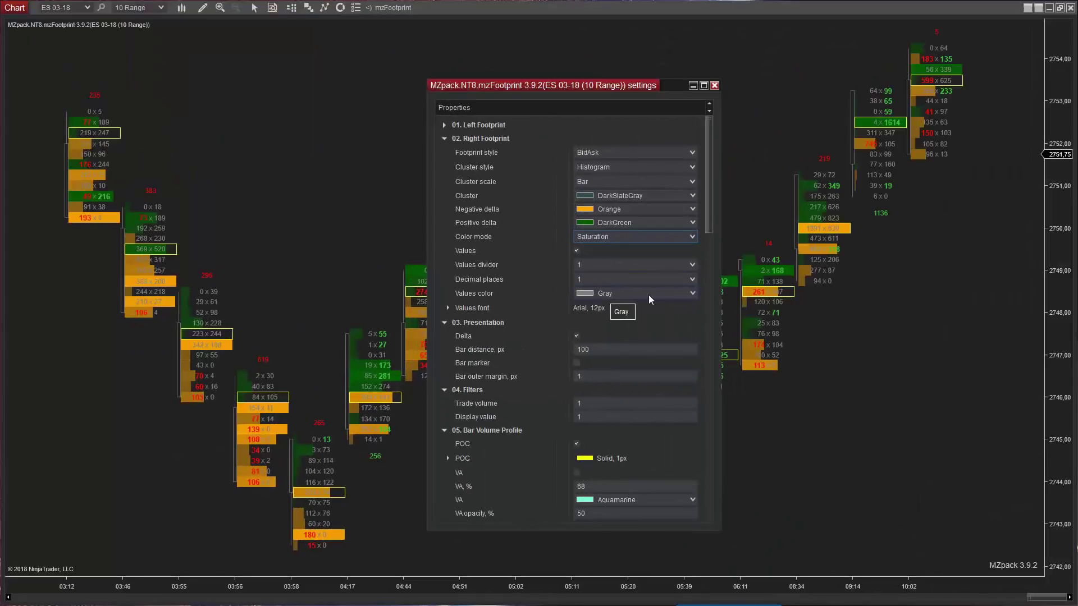
- Set Values to White Agency FB at 16 px and toggle the values off and back on
click(694, 294)
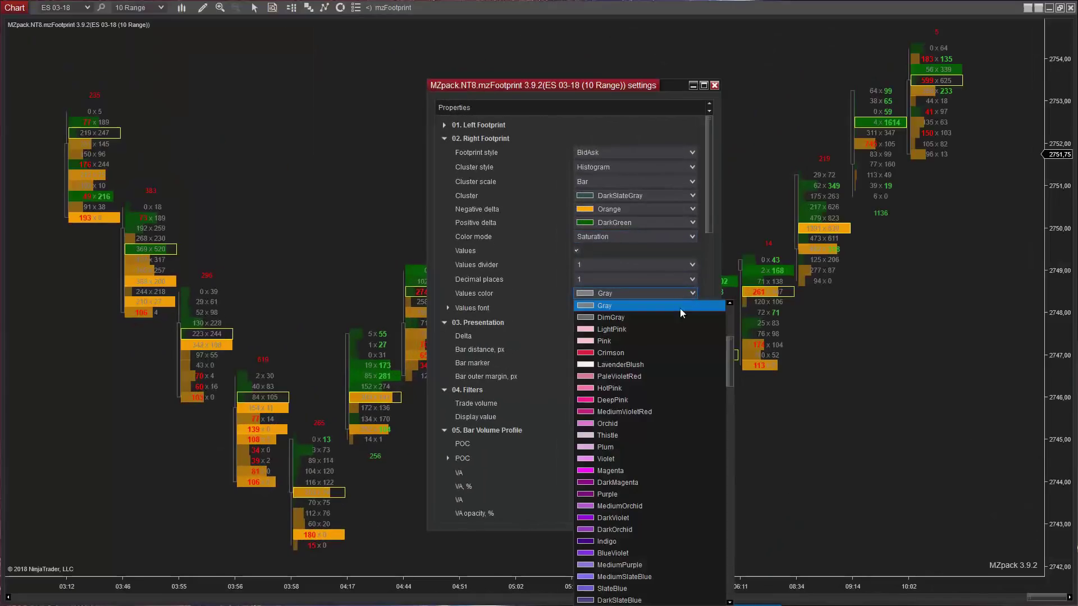
scroll(682, 329, up, 5)
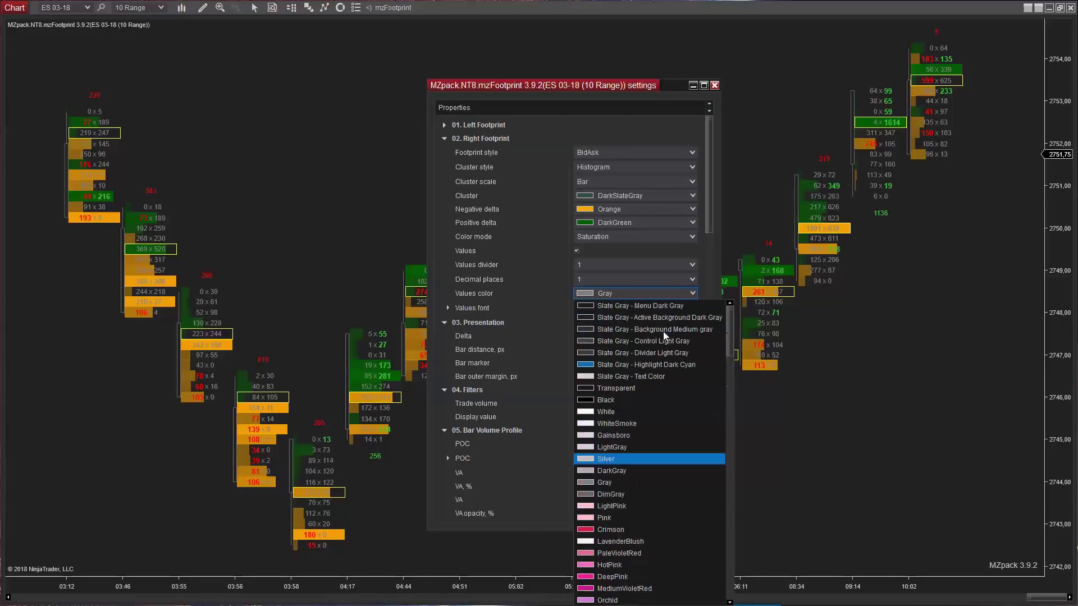
click(621, 412)
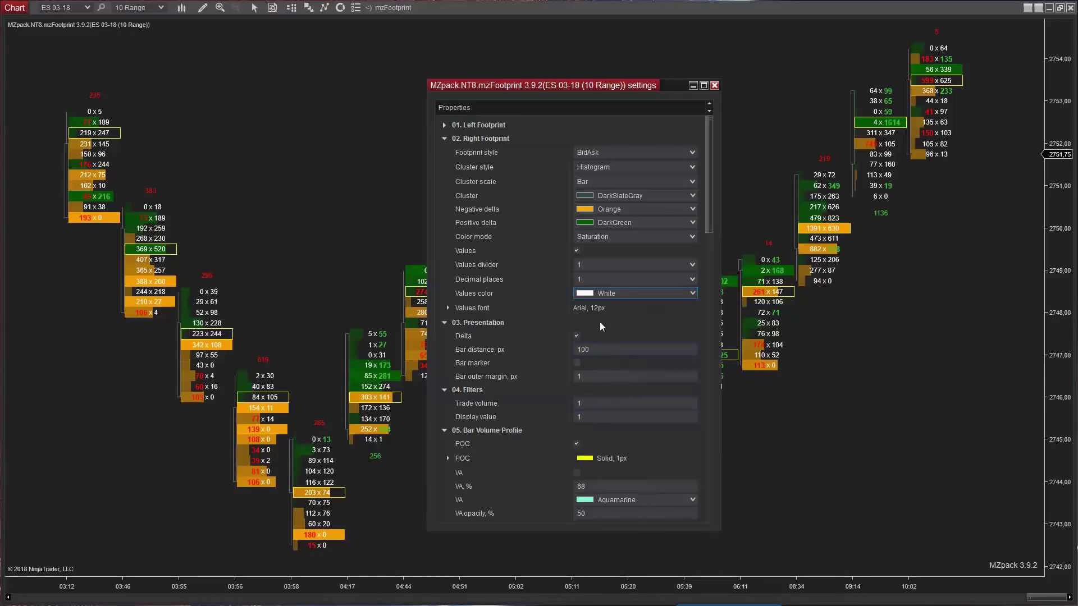
click(448, 307)
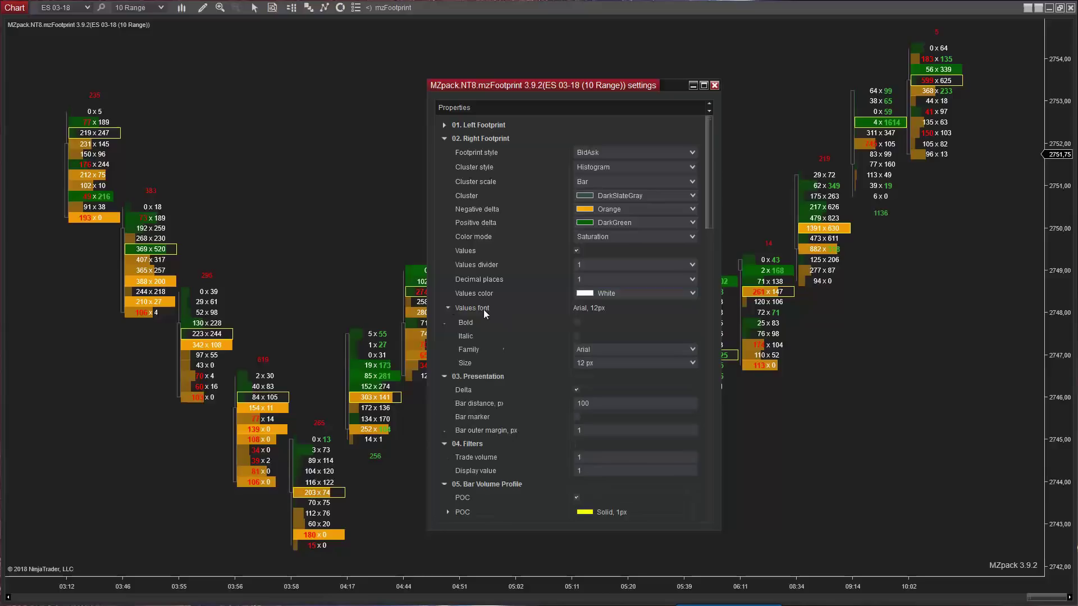
click(691, 348)
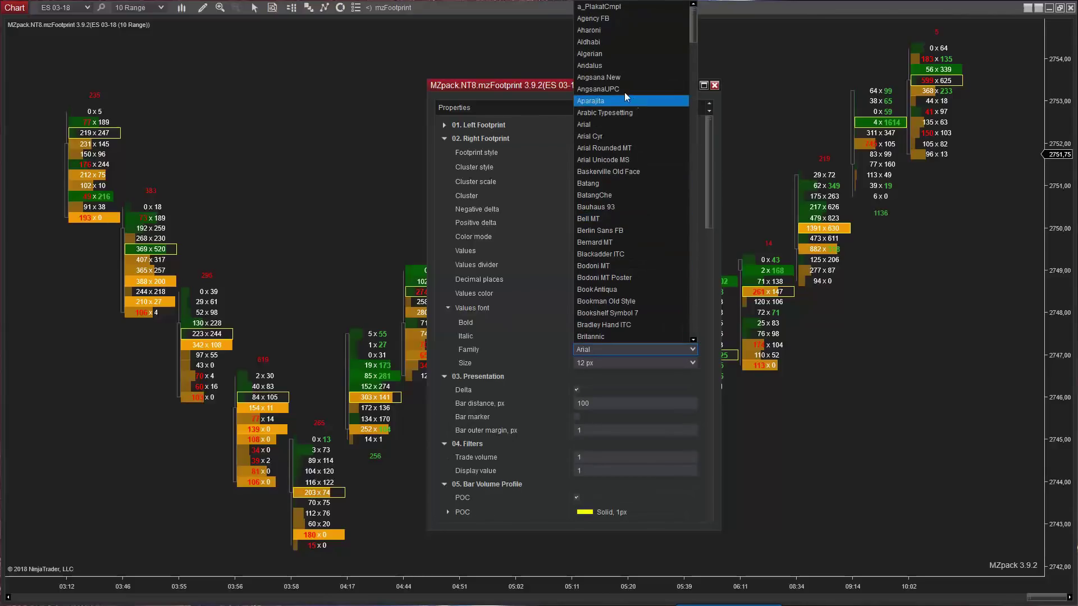
click(603, 19)
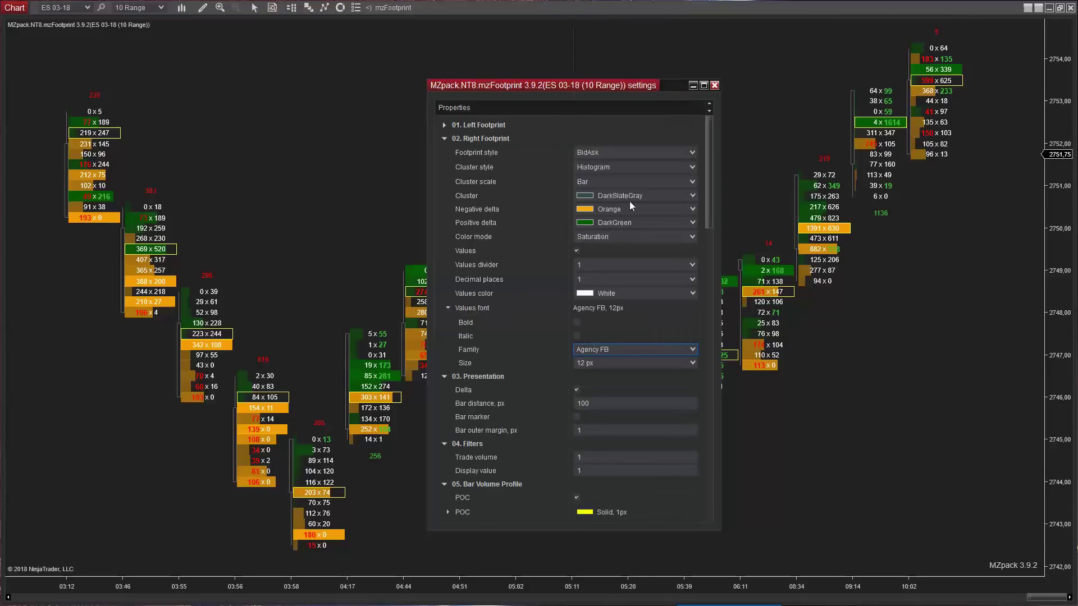
click(691, 368)
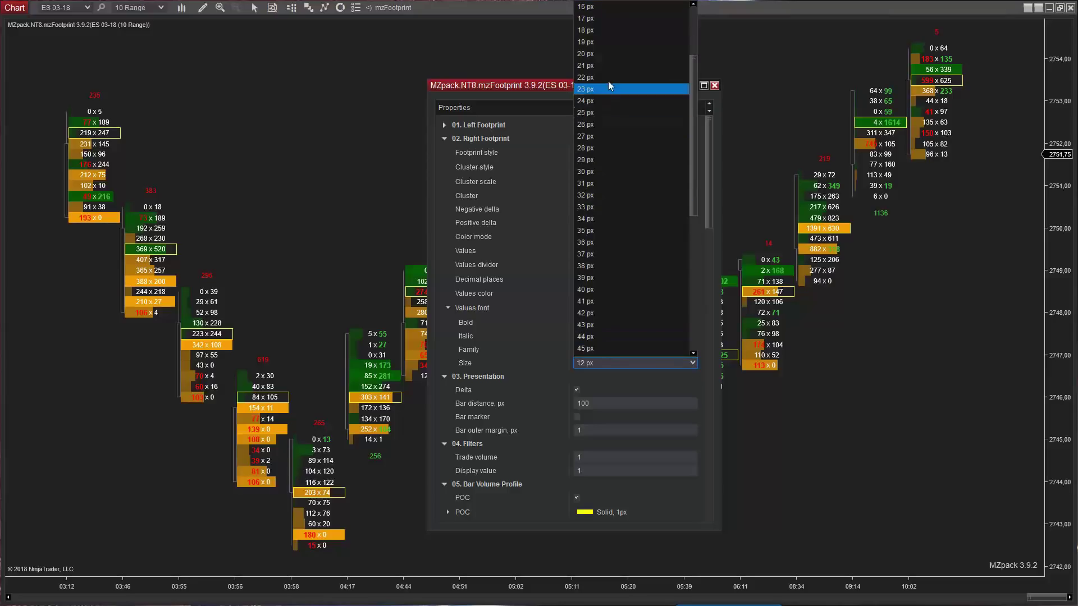
click(602, 8)
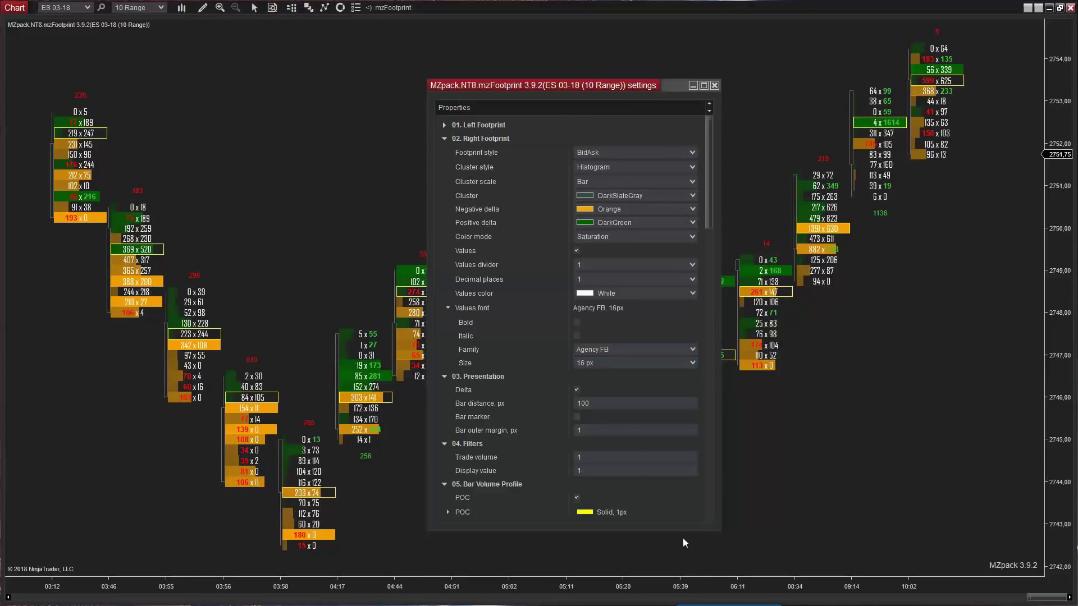
click(577, 251)
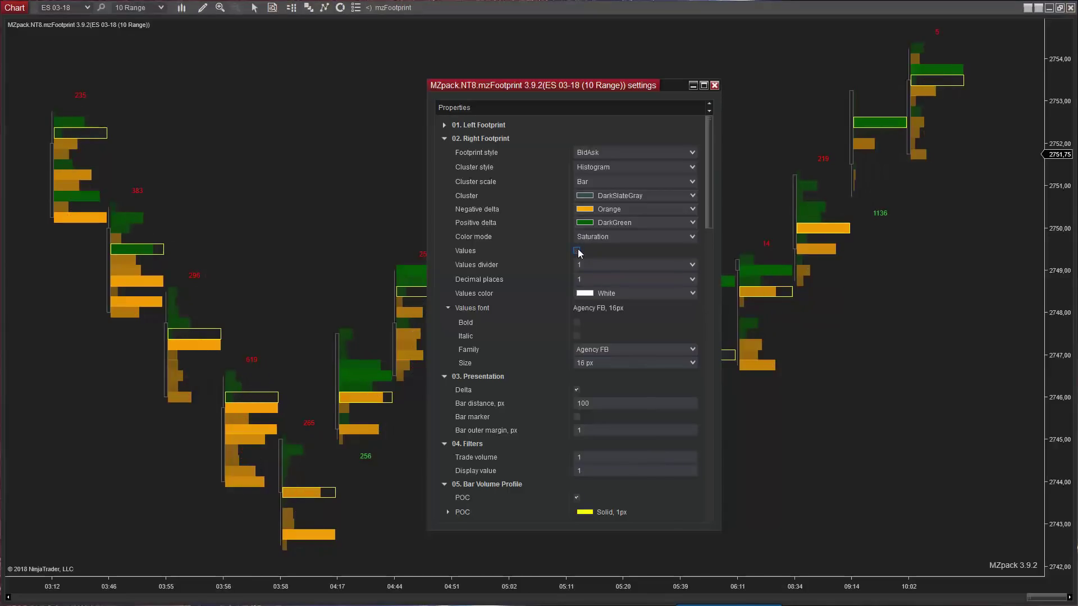
click(577, 251)
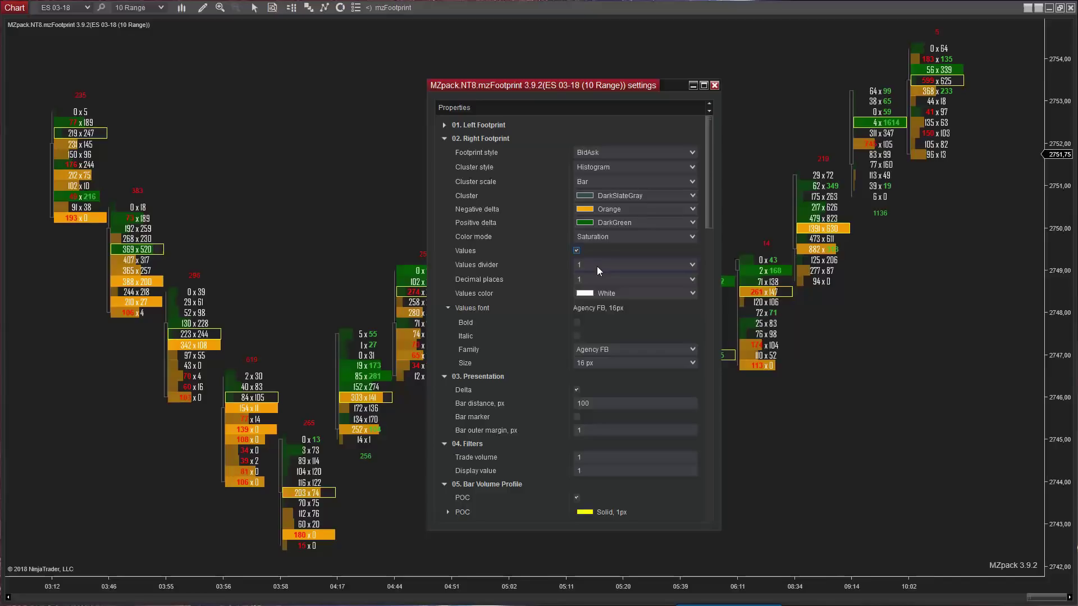
- Try Values dividers of 10 and 100 and set decimal places to 0
click(597, 263)
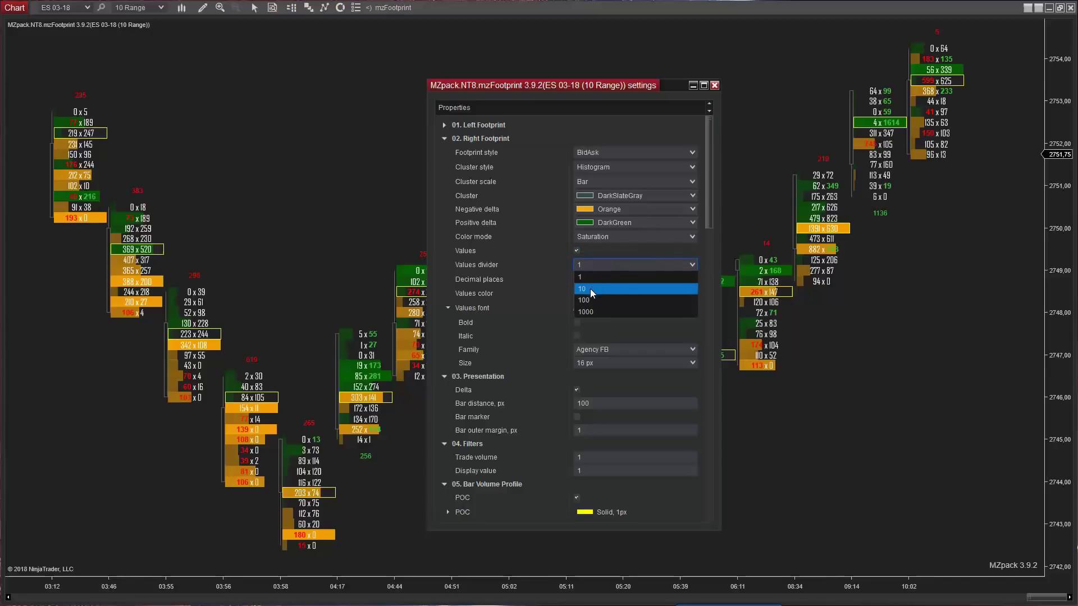
click(591, 289)
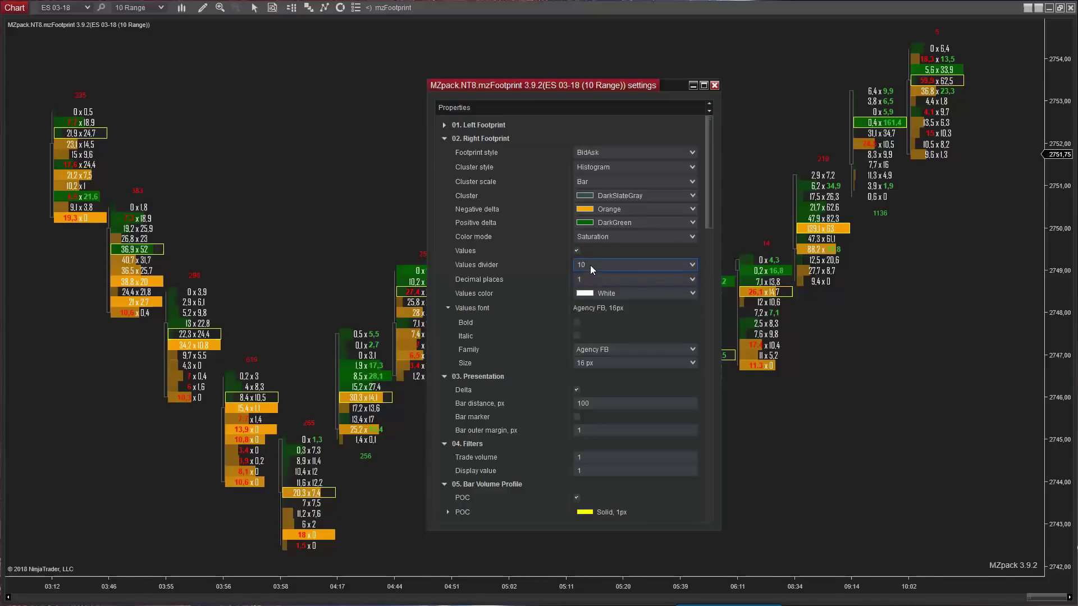
click(590, 266)
click(588, 300)
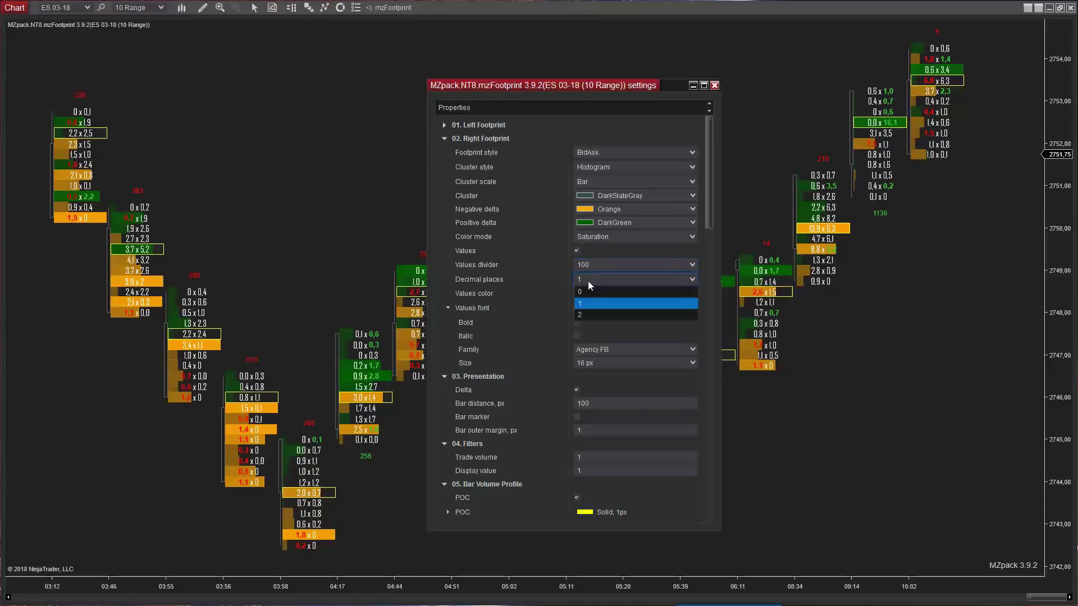
click(587, 291)
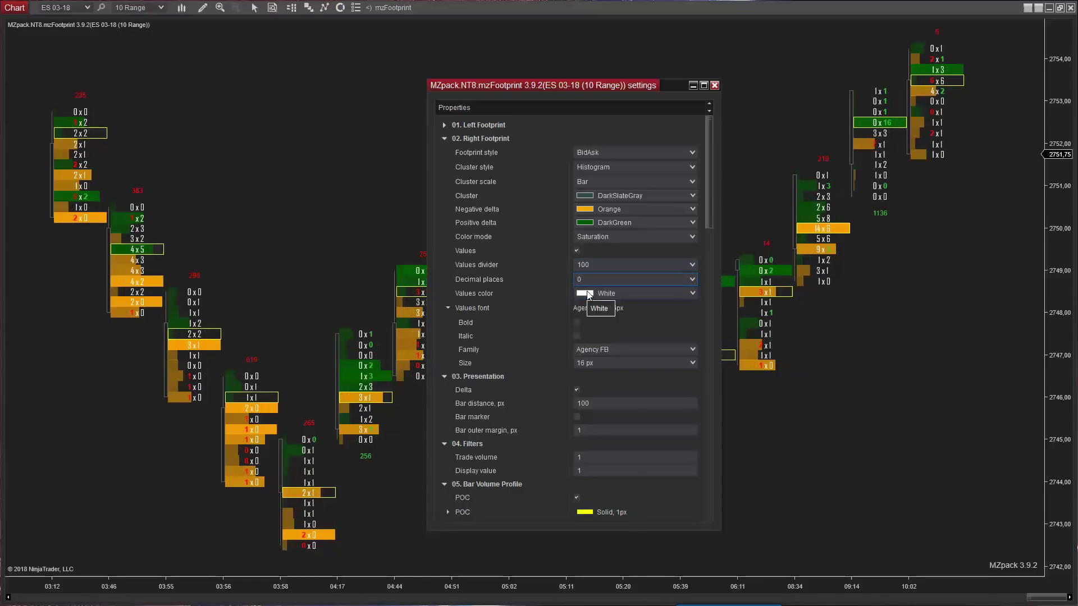
- Set the Values divider back to 1 and compress the time axis to fit more bars
mouse_move(608, 581)
mouse_down()
mouse_move(736, 560)
mouse_move(728, 567)
mouse_up()
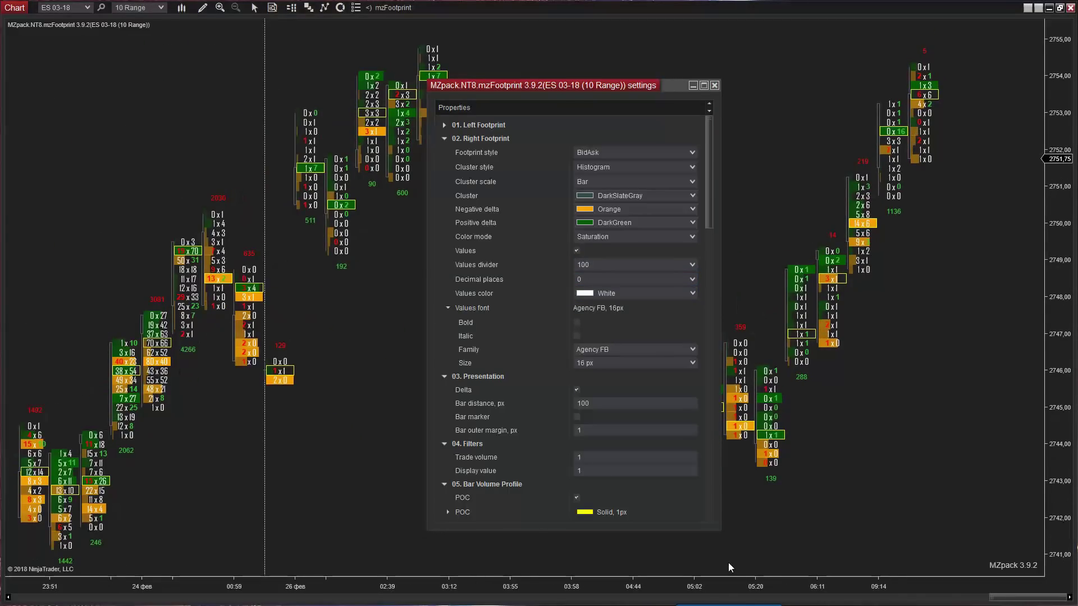
click(606, 263)
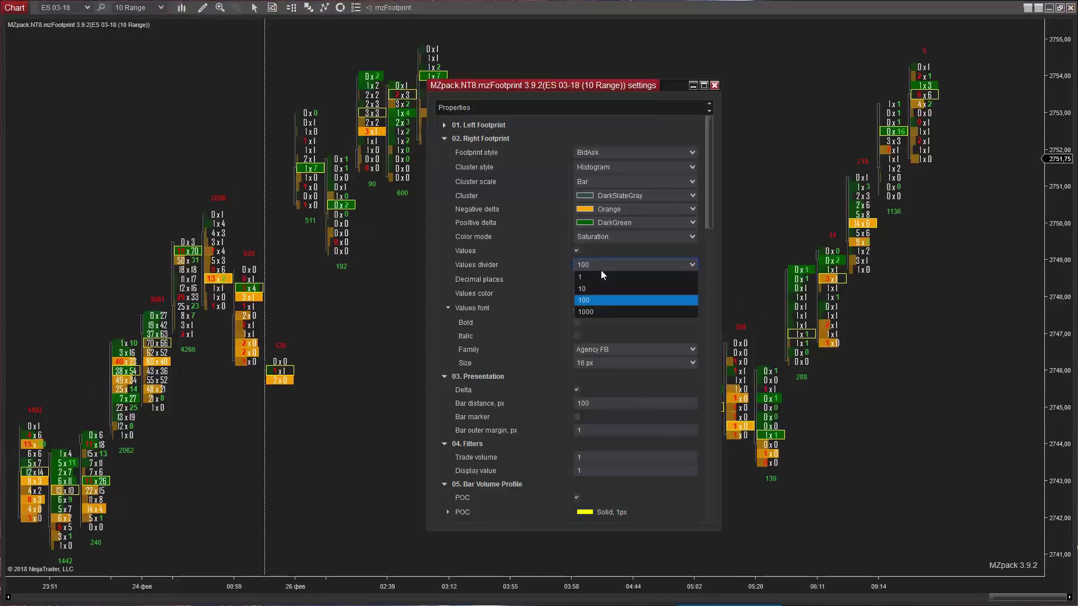
click(598, 275)
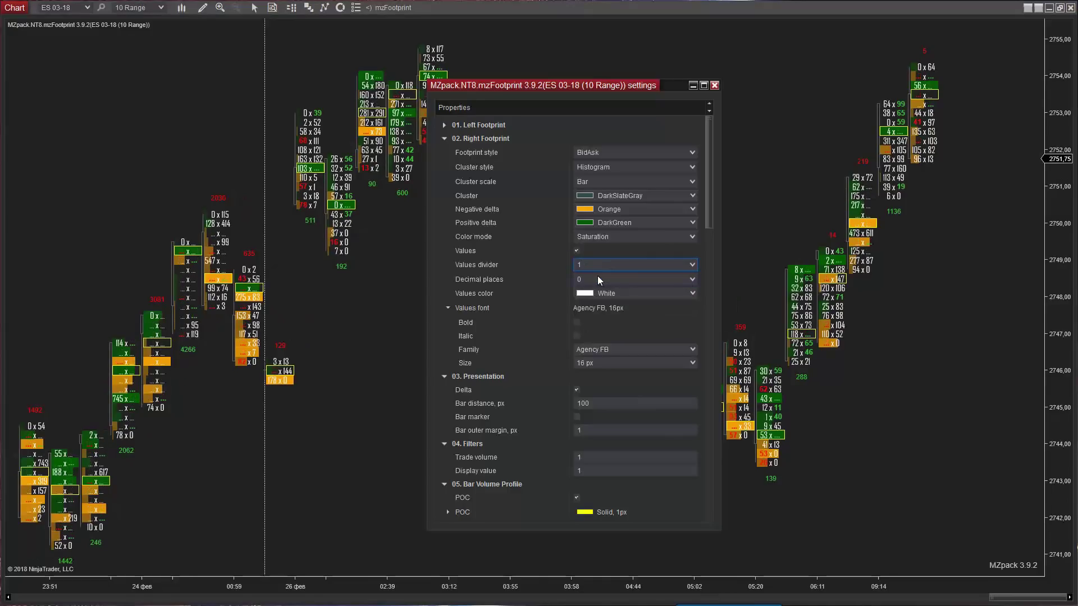
drag(667, 582, 564, 568)
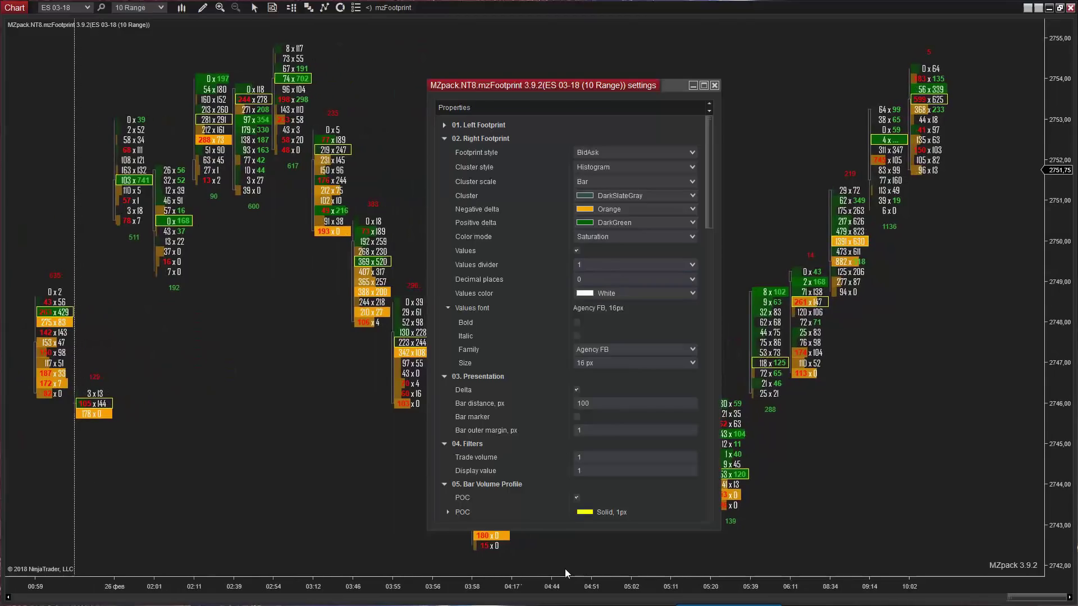
click(613, 183)
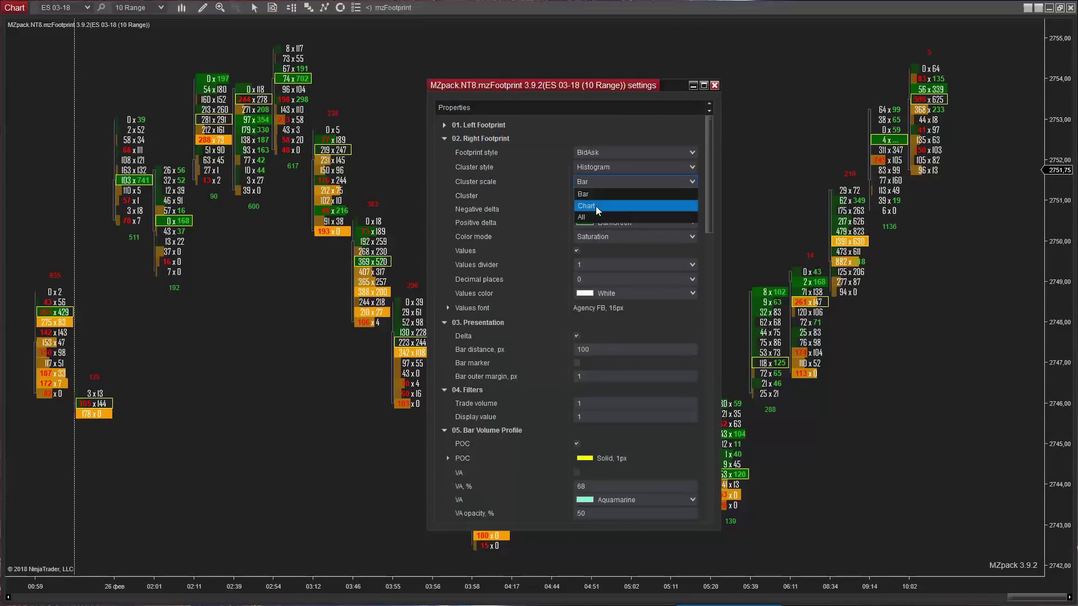
click(597, 205)
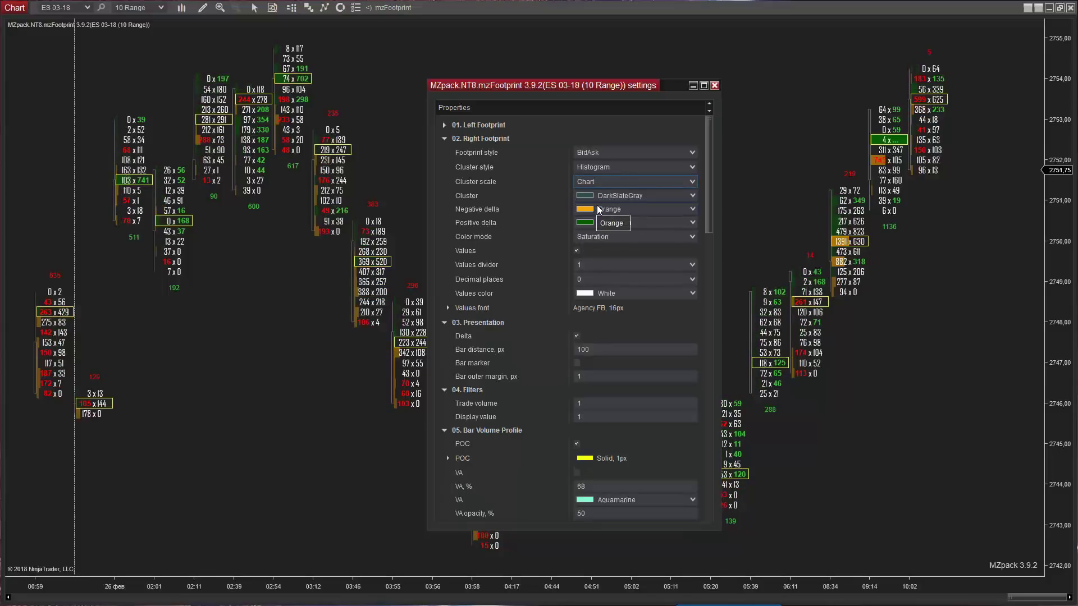
click(603, 183)
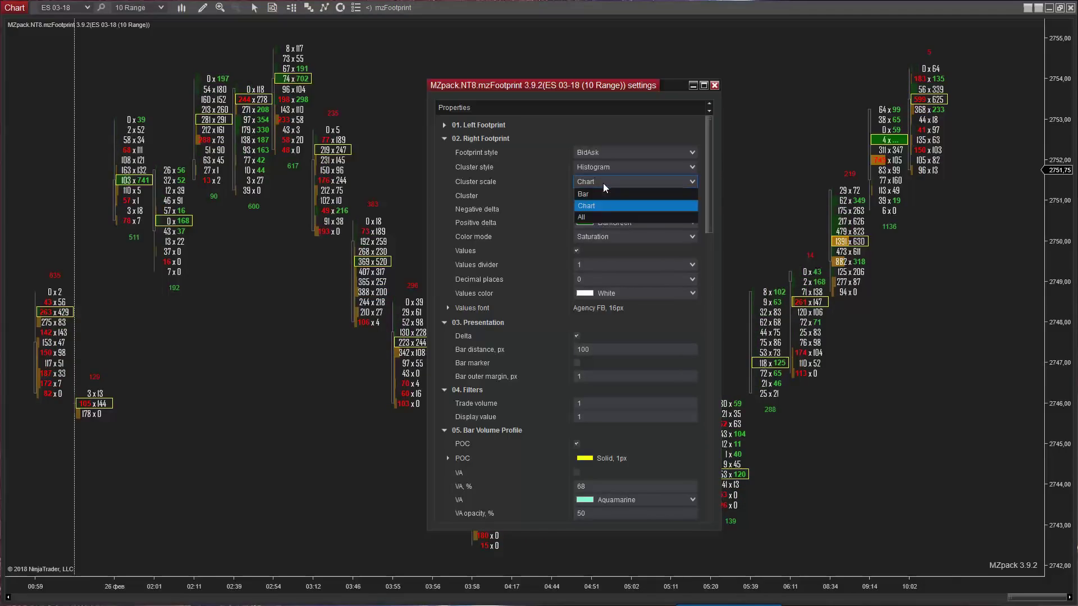
click(589, 217)
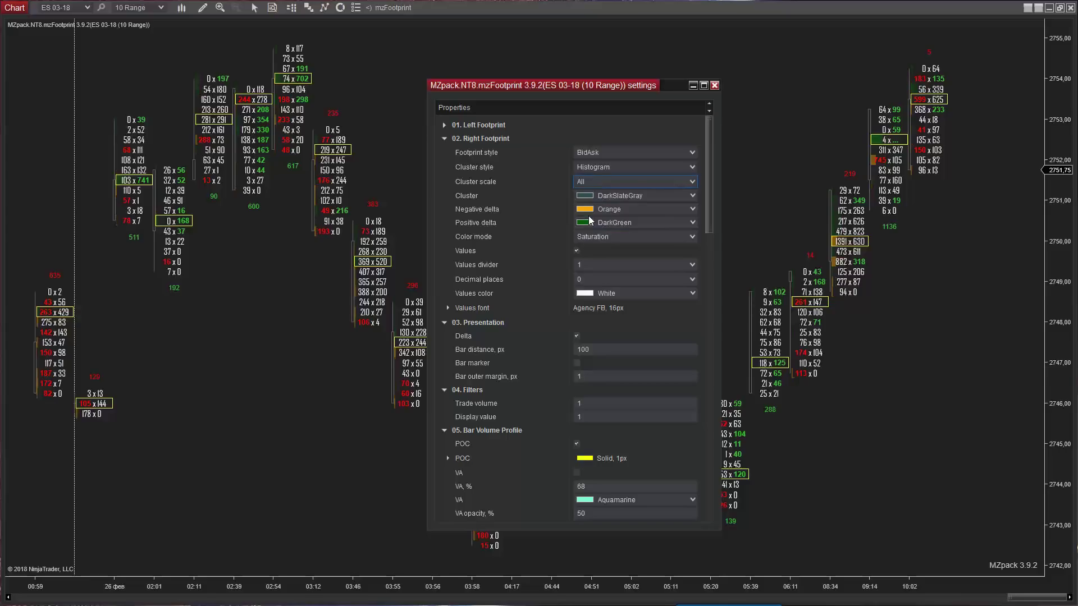
drag(337, 584, 457, 580)
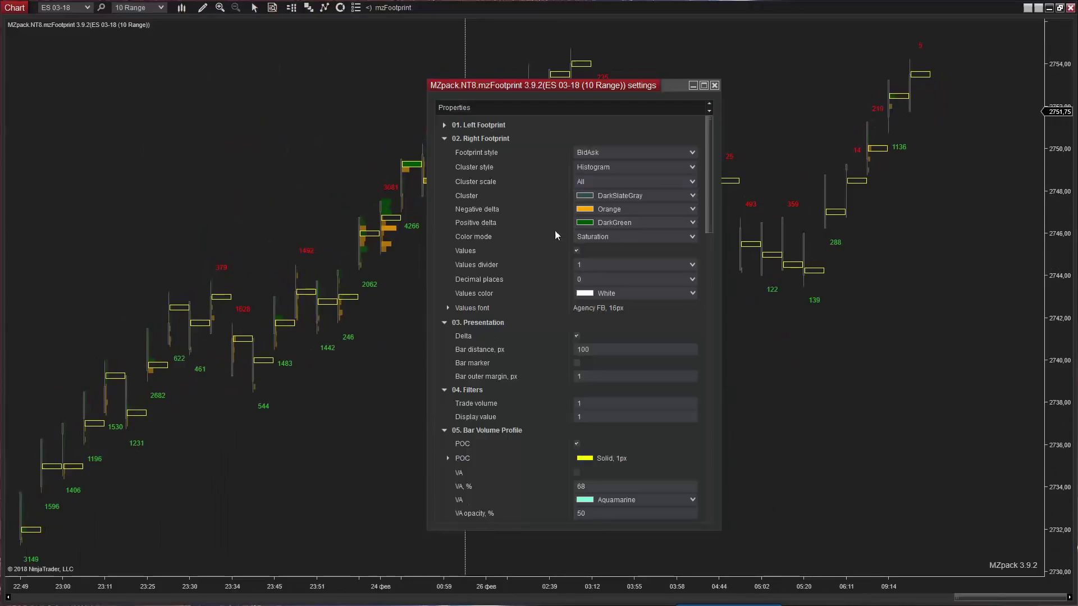
click(593, 186)
click(594, 193)
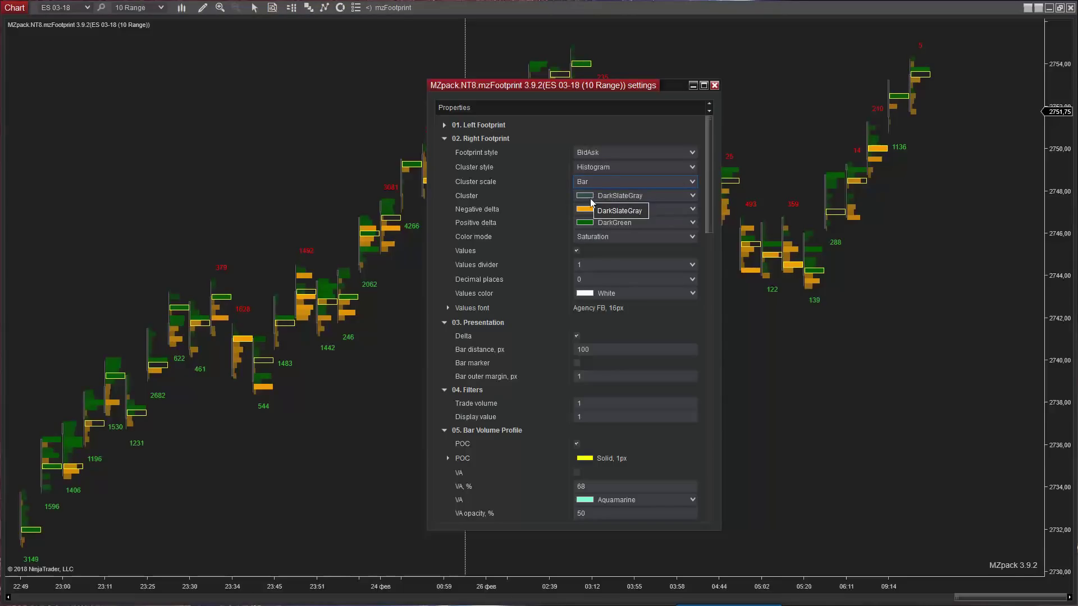
drag(742, 582, 471, 550)
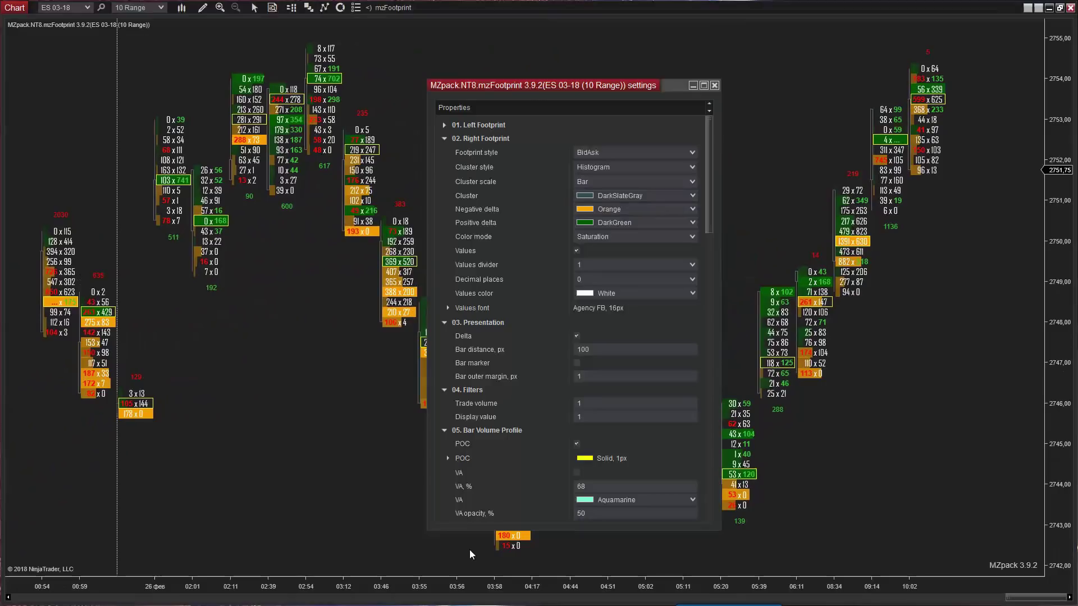
- Set the Trade volume filter to 50 and reload NinjaScript so it takes effect
double_click(588, 404)
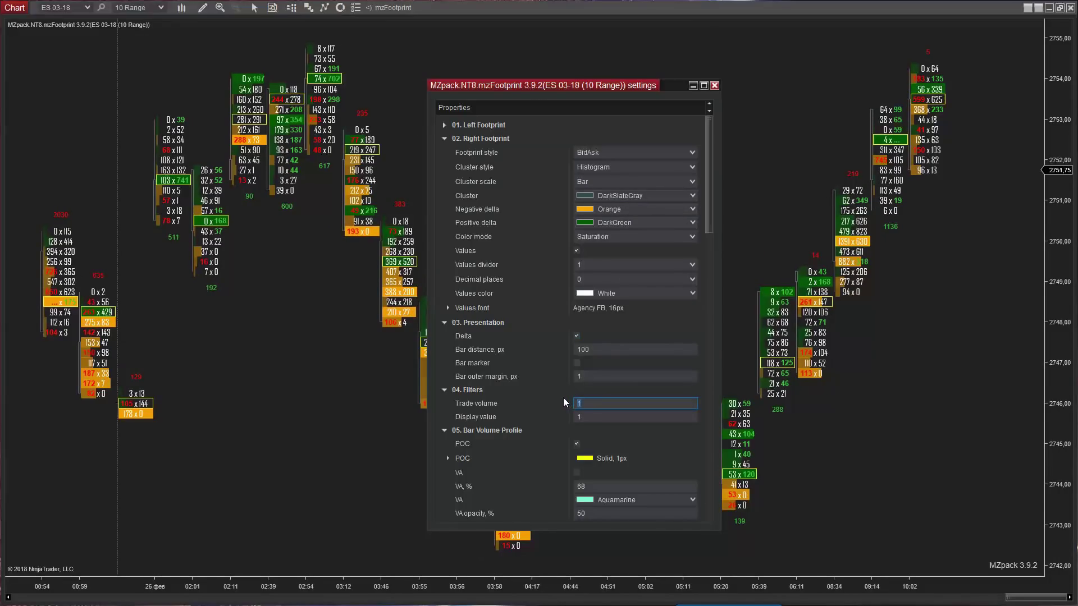
text(50)
key(Return)
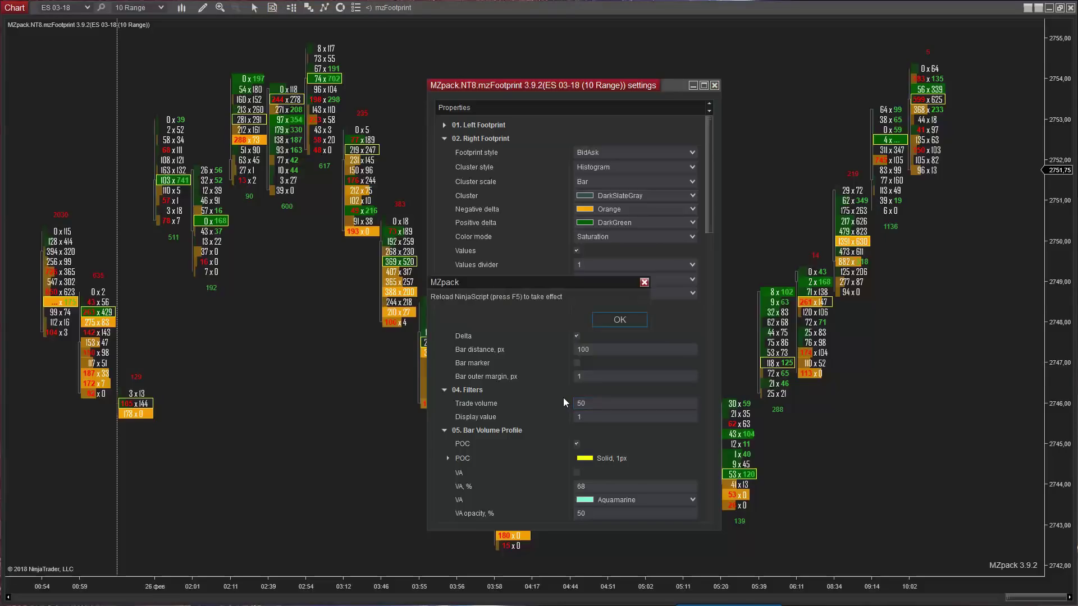
click(613, 319)
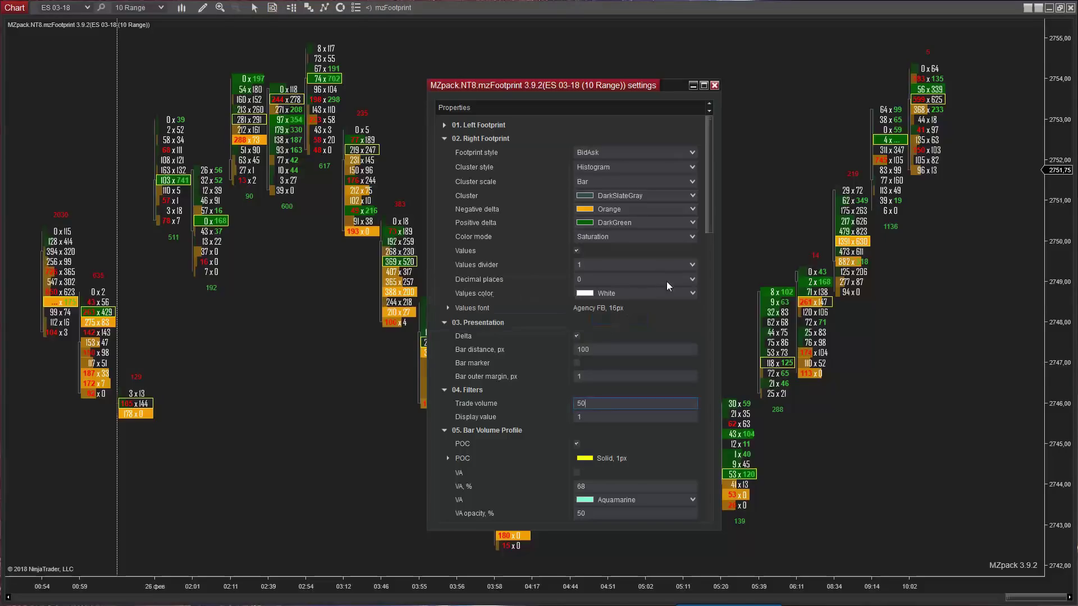
right_click(756, 206)
click(810, 478)
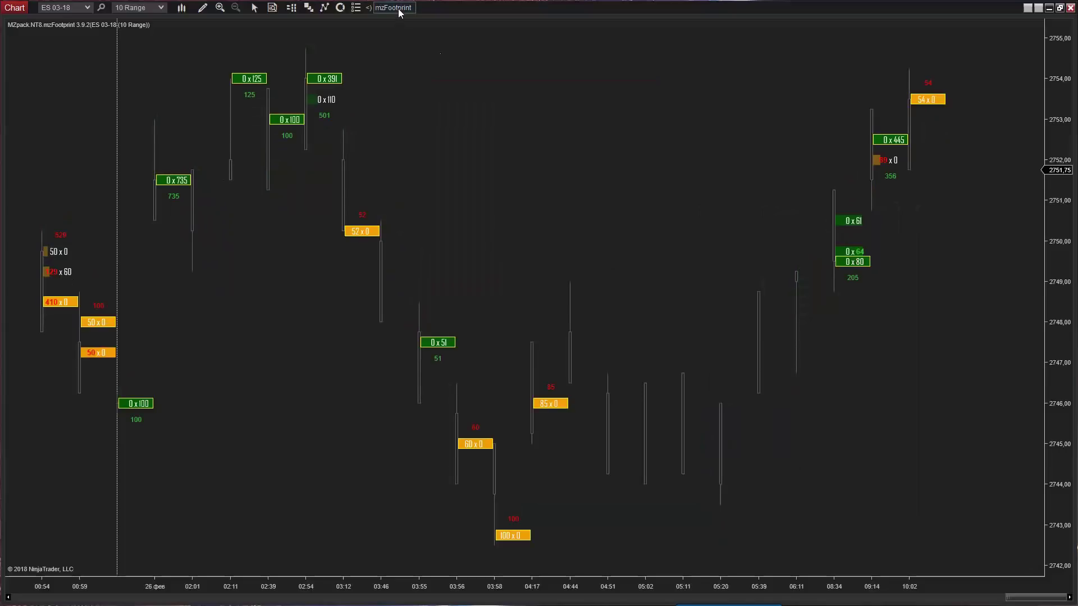
- Reopen the mzFootprint settings and set Display value to 100
double_click(584, 136)
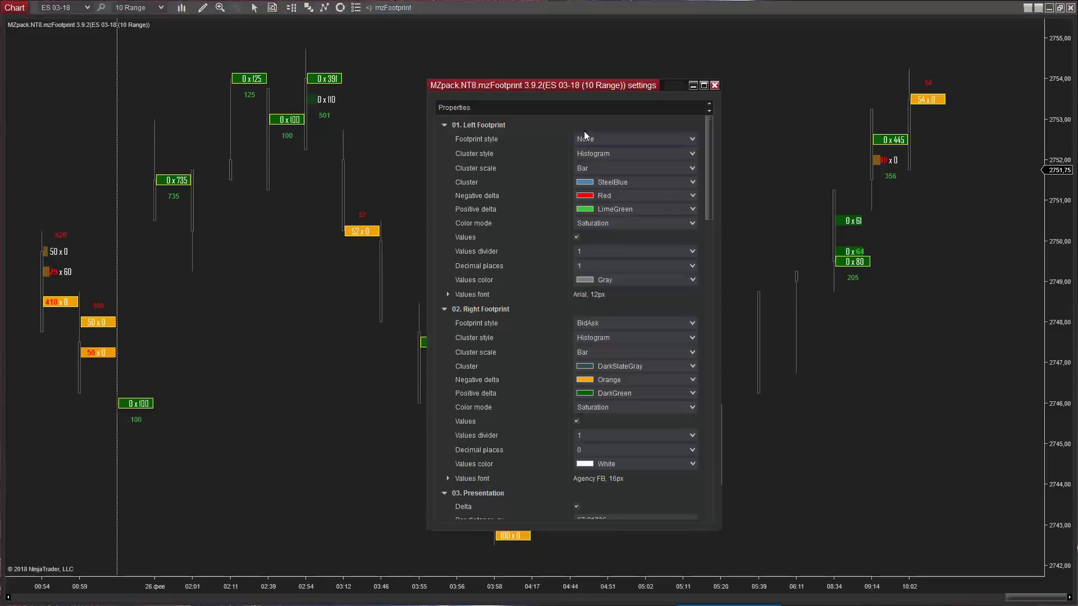
scroll(566, 372, down, 3)
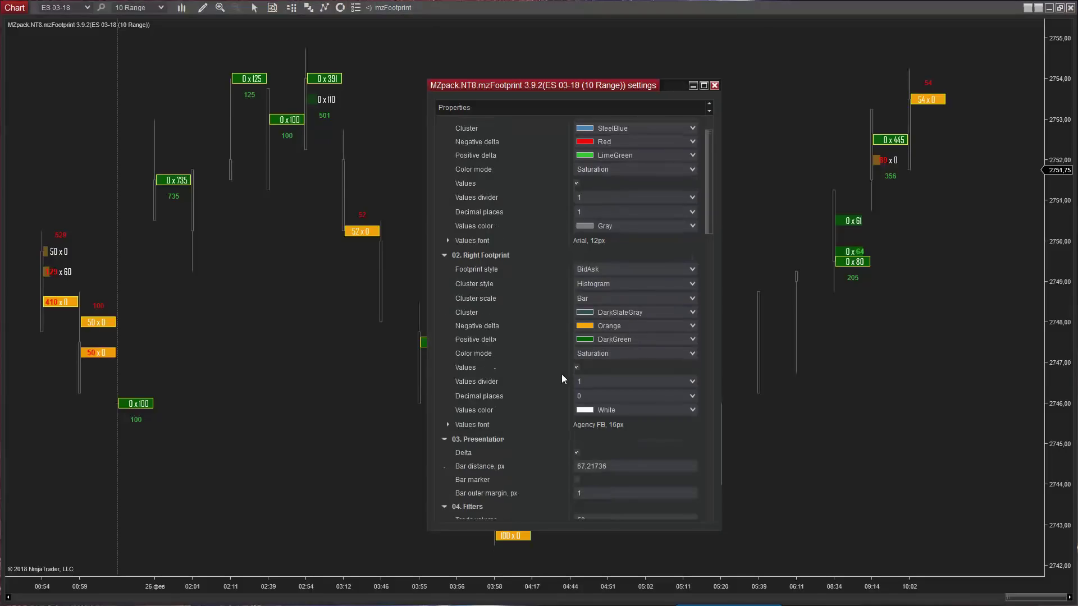
scroll(563, 378, down, 3)
scroll(563, 383, down, 1)
scroll(563, 387, down, 2)
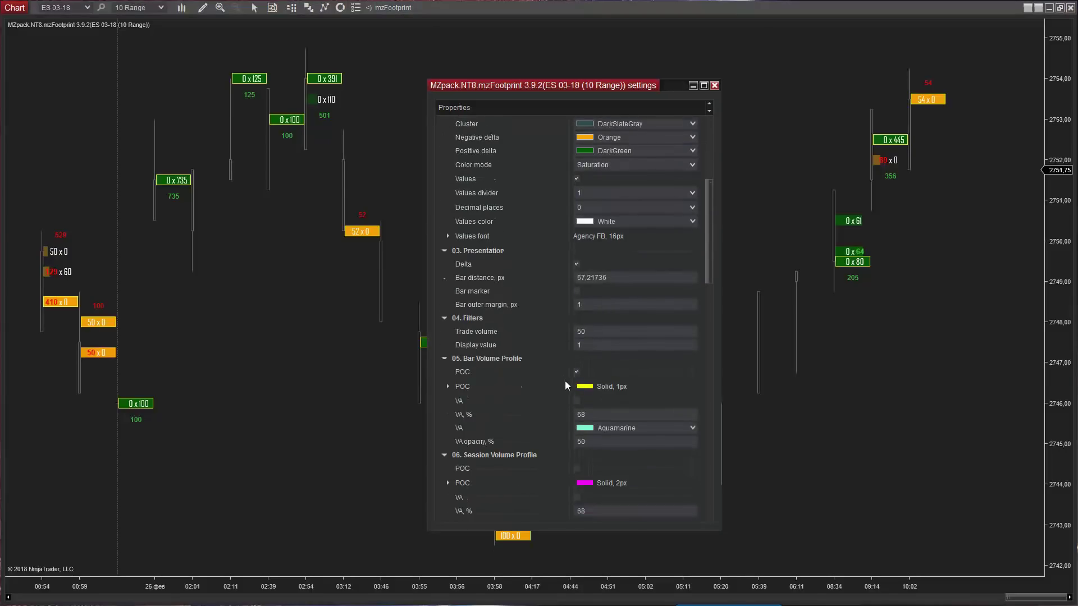
double_click(588, 344)
text(00)
key(Return)
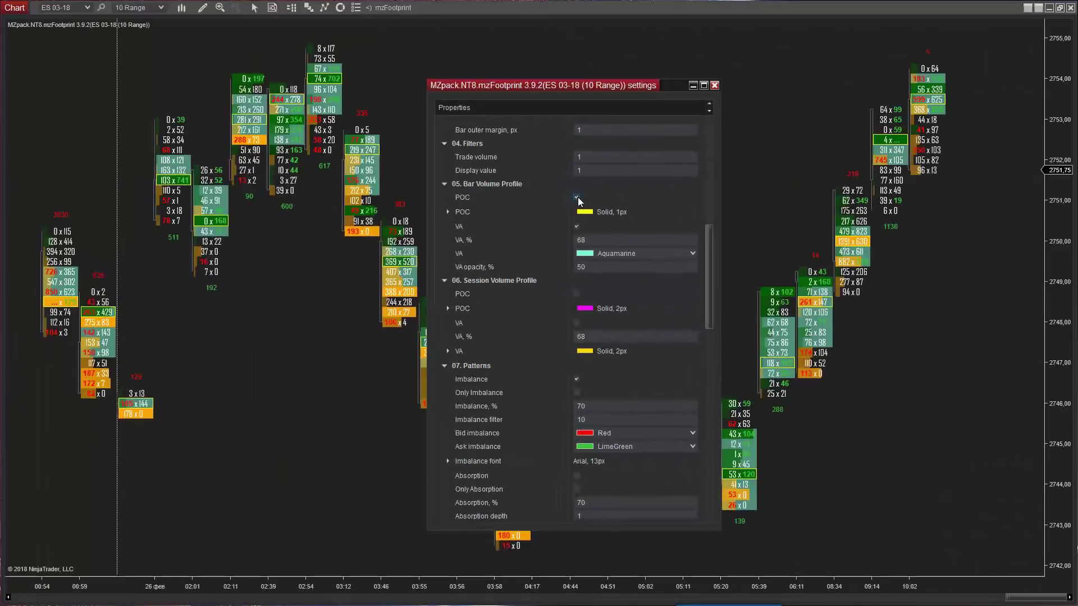
- Enable the Bar Volume Profile POC and value-area shading
click(577, 198)
click(577, 198)
click(577, 226)
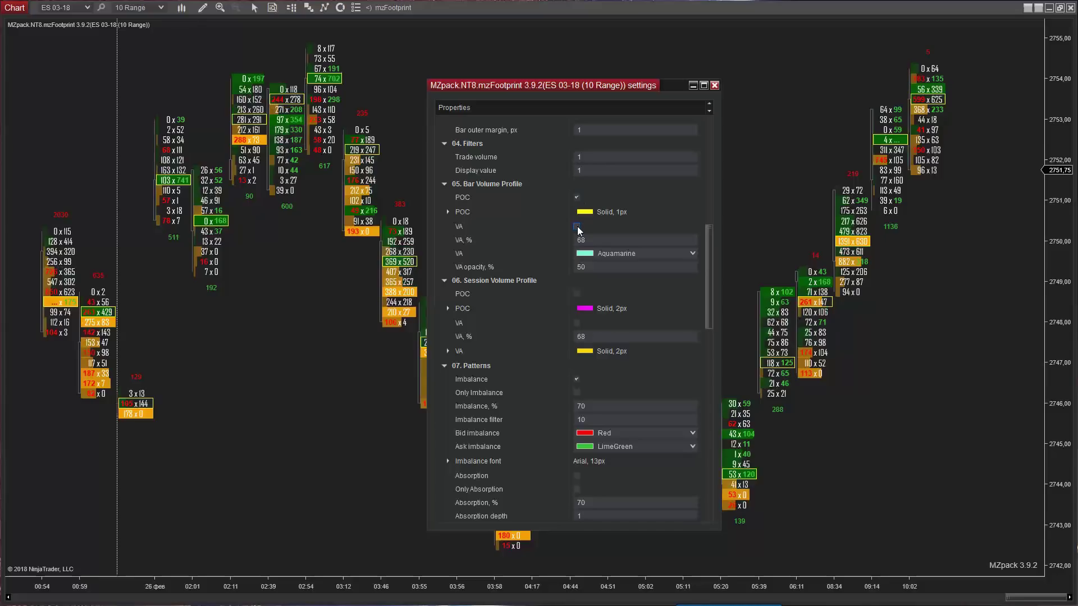
click(577, 227)
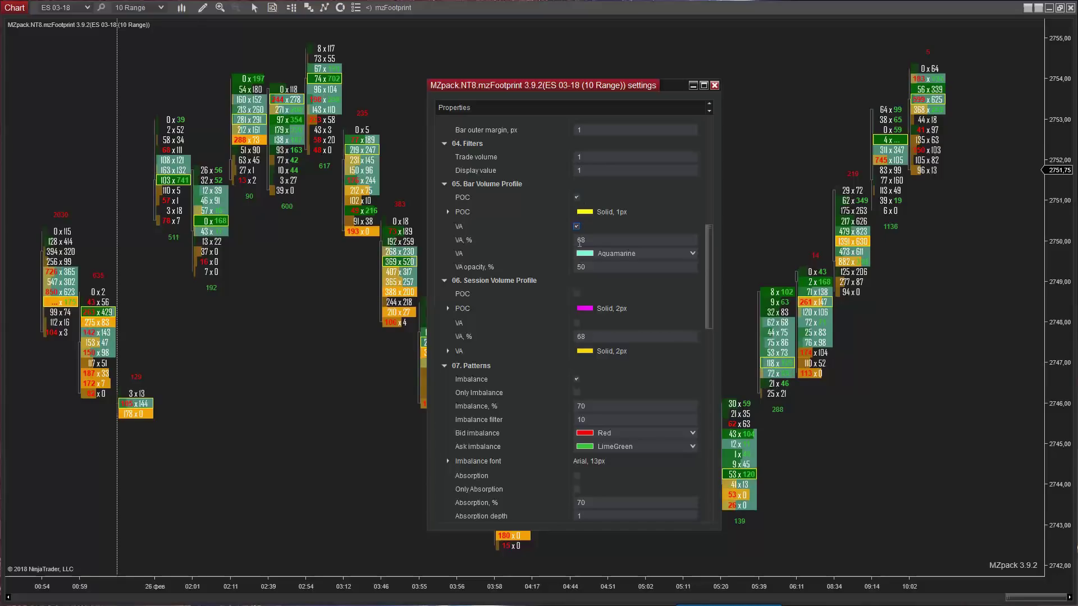
- Enable the Session Volume Profile POC and value-area lines and compress the bars
click(575, 294)
click(576, 322)
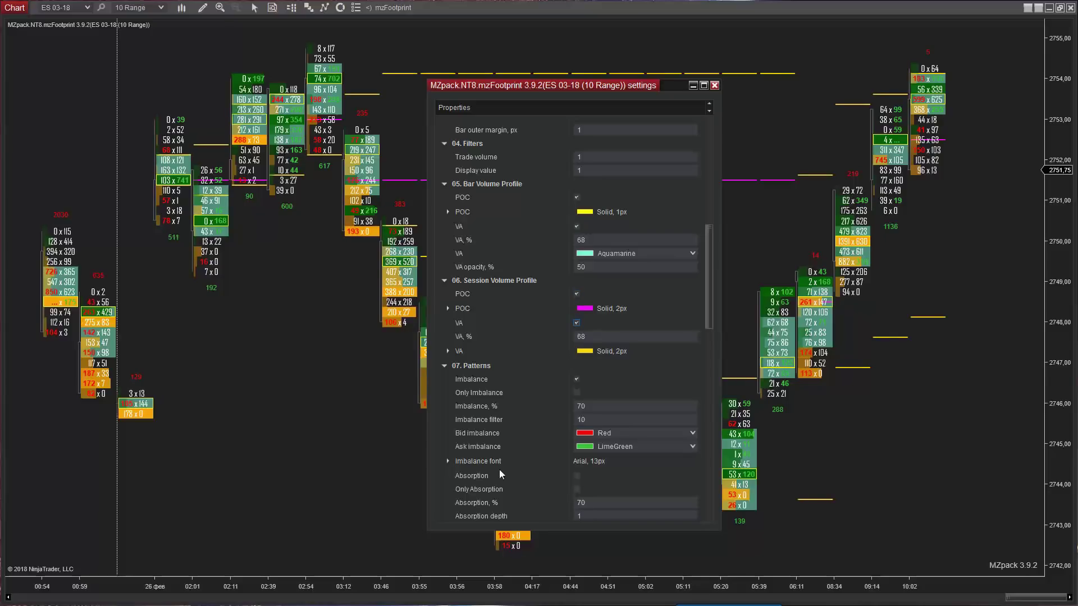
drag(447, 591, 682, 544)
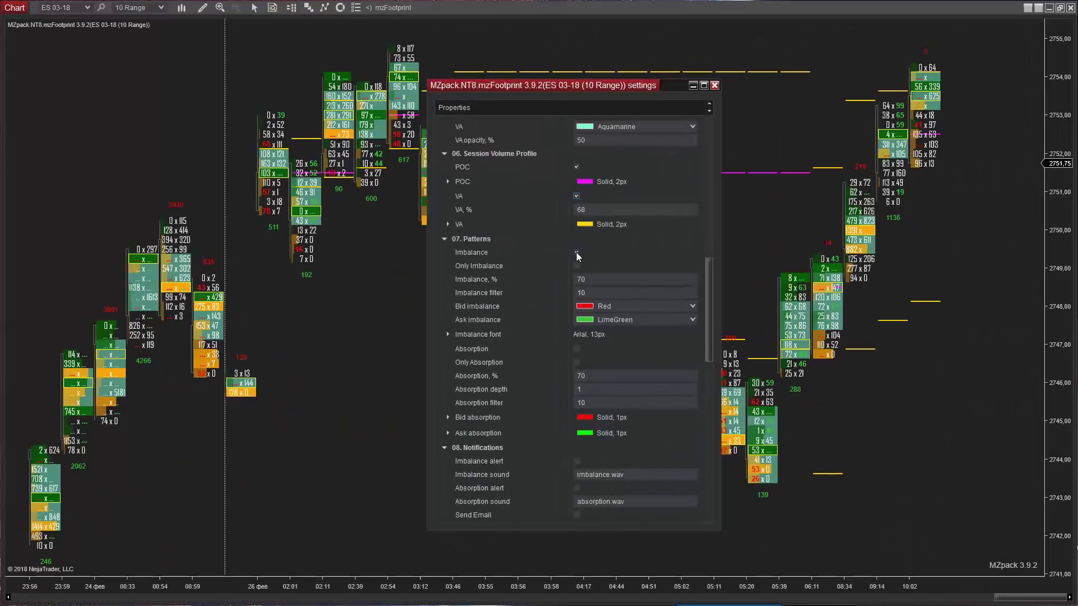
- Keep Imbalance on and set Imbalance % to 200
click(575, 252)
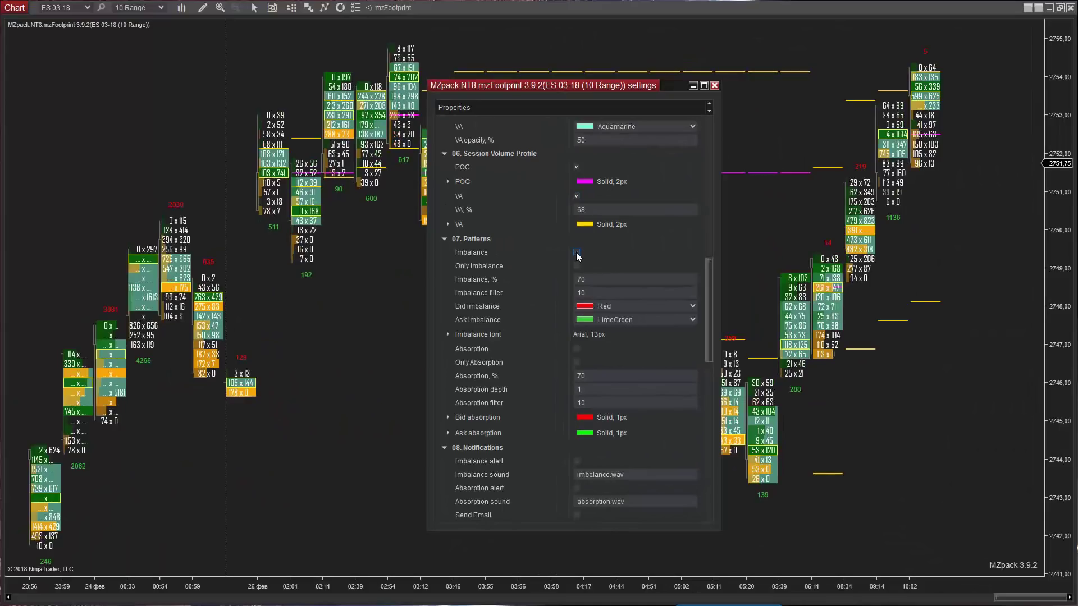
click(577, 253)
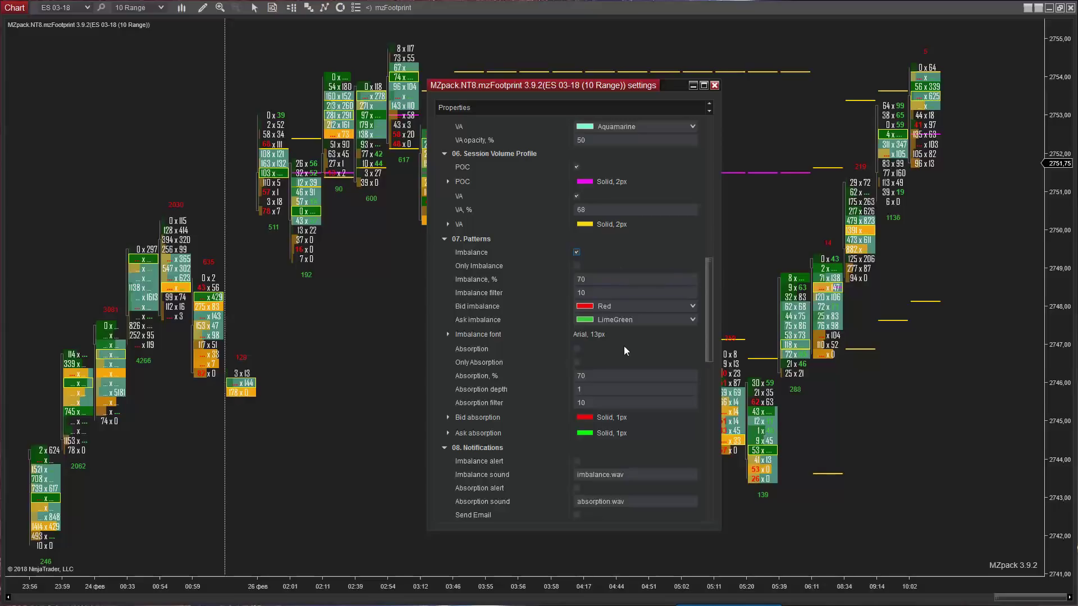
double_click(590, 279)
text(20)
text(2)
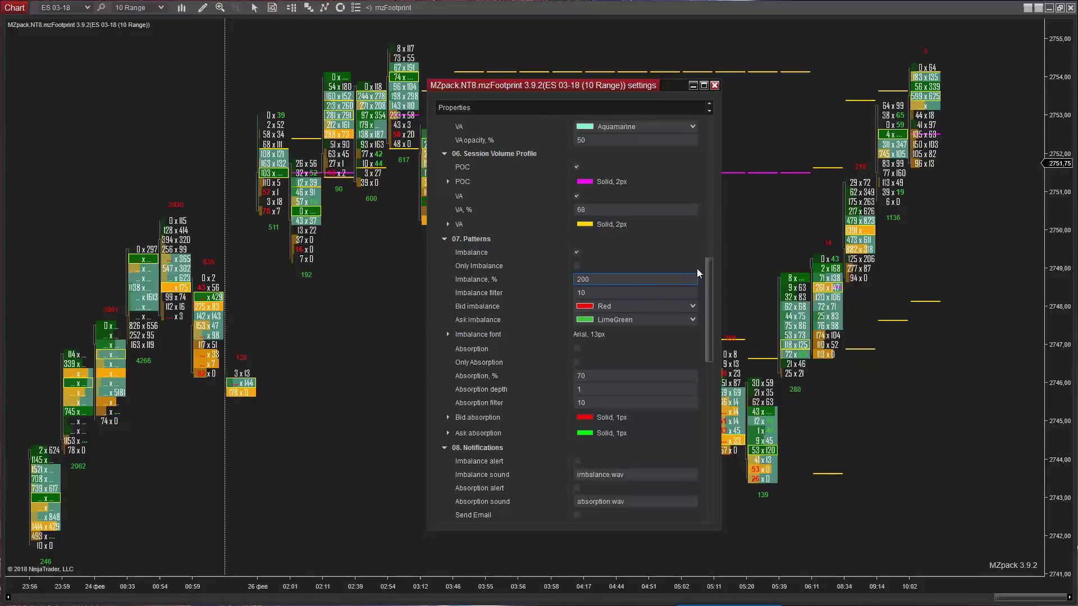
drag(711, 273, 713, 297)
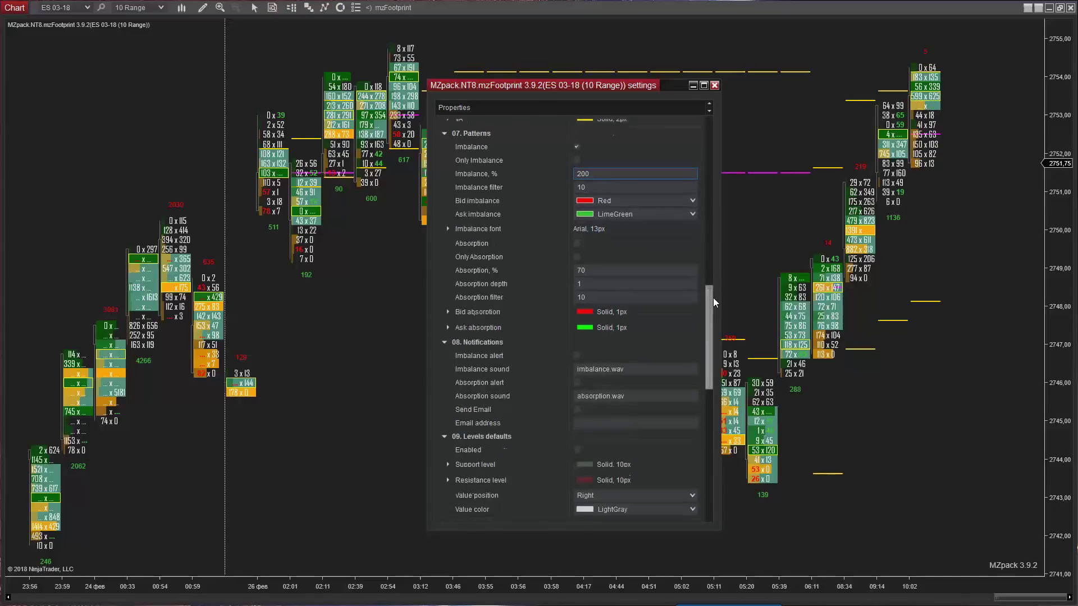
- Turn on Absorption and set the bid absorption outline width to 4 px
click(577, 239)
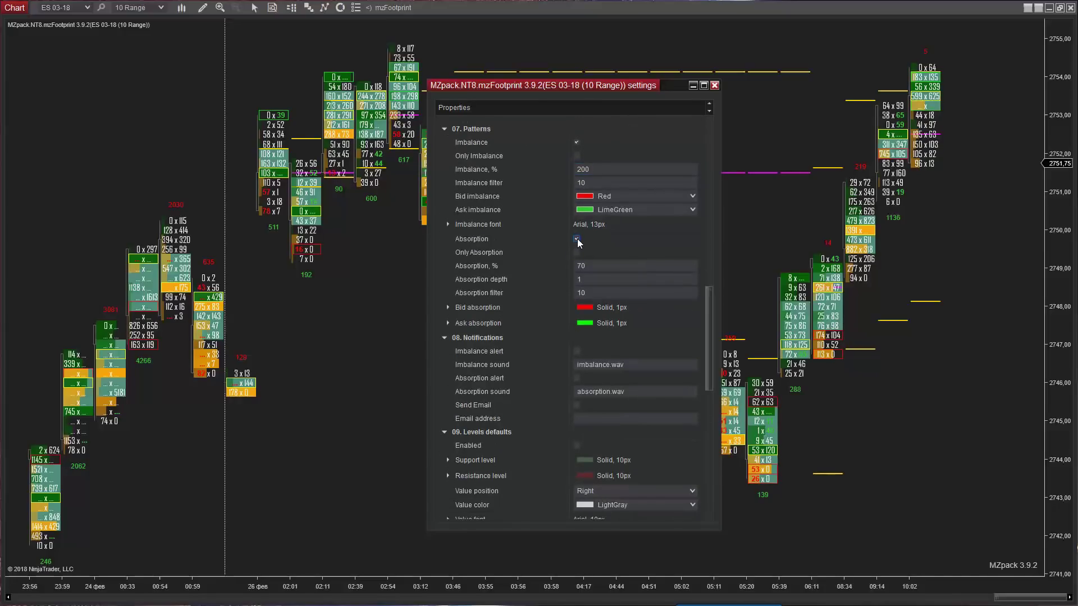
click(448, 307)
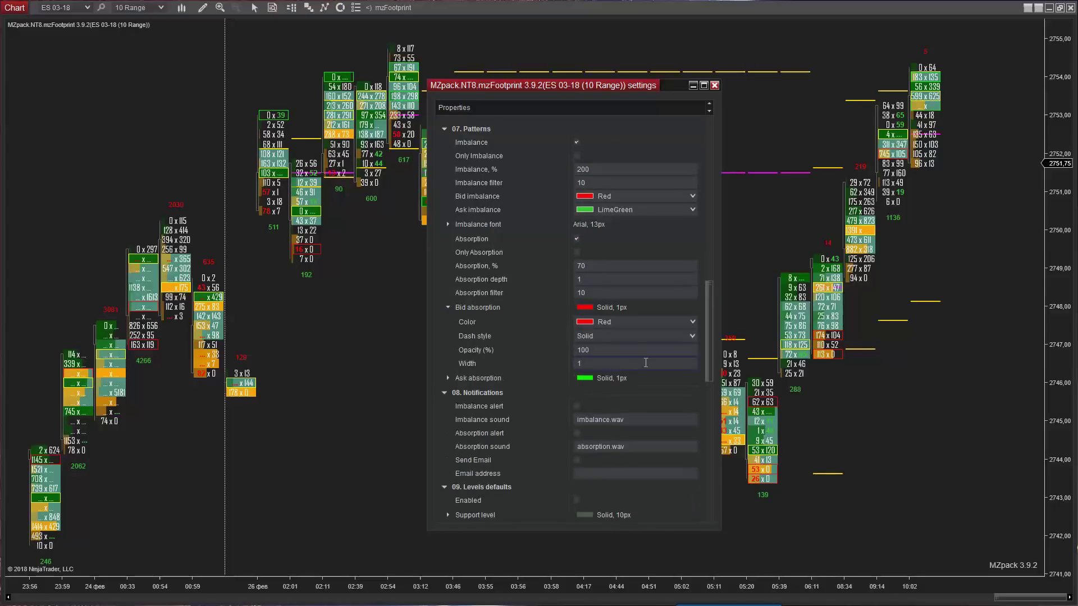
click(618, 364)
text(4)
key(Return)
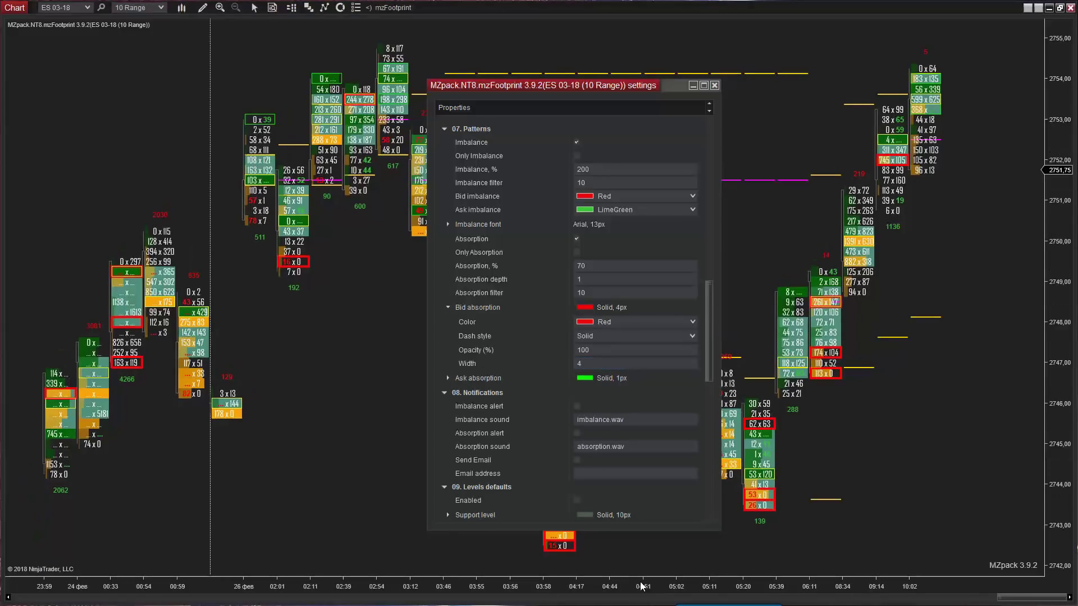
click(578, 252)
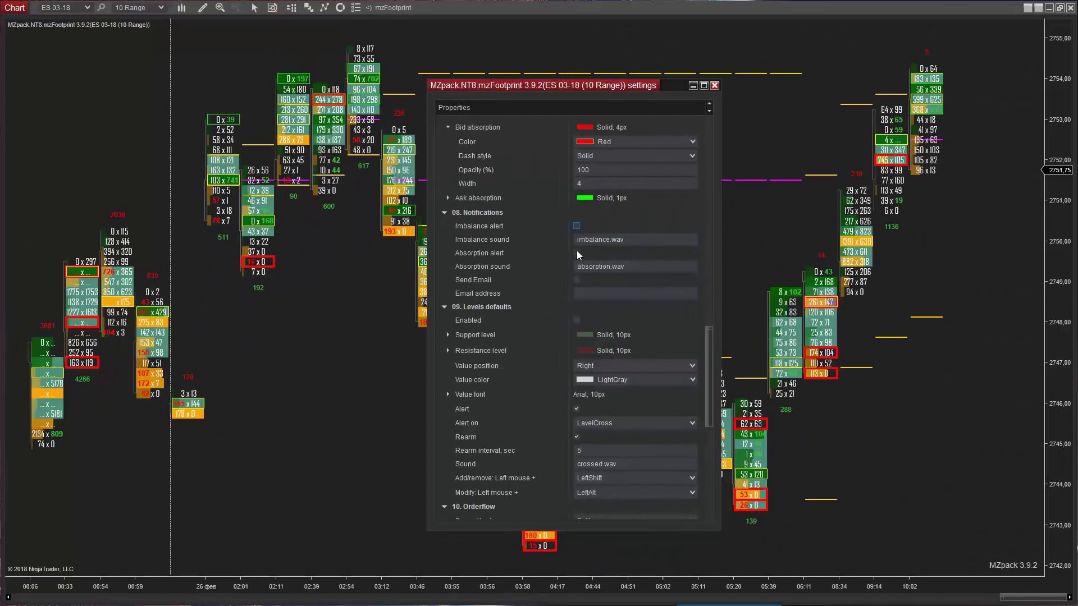
- Enable the absorption alert and support/resistance levels, keeping Add/remove as LeftShift
click(577, 253)
click(576, 320)
click(604, 477)
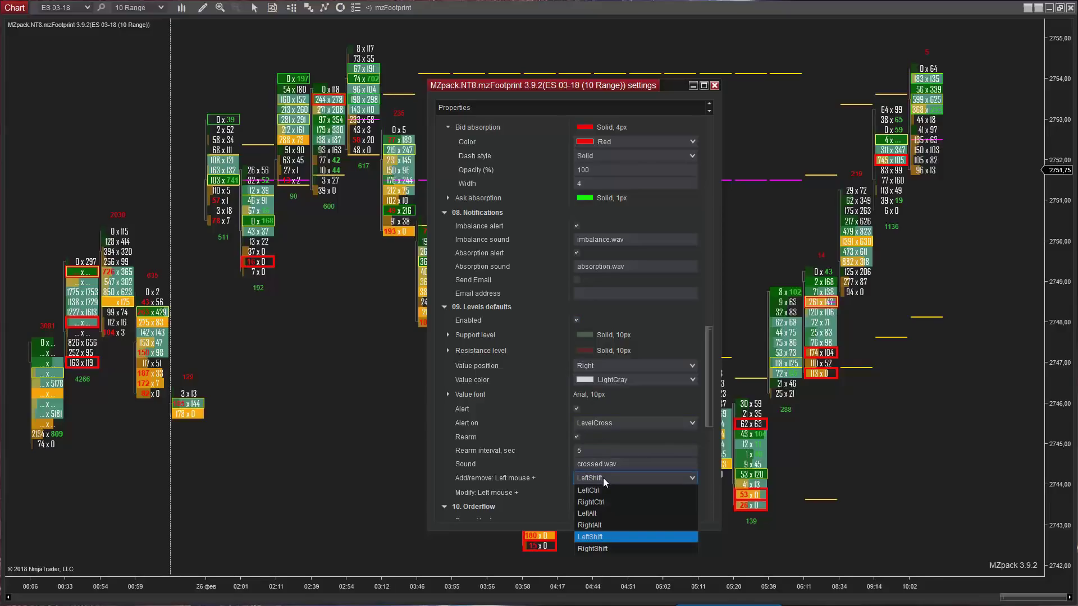
click(603, 478)
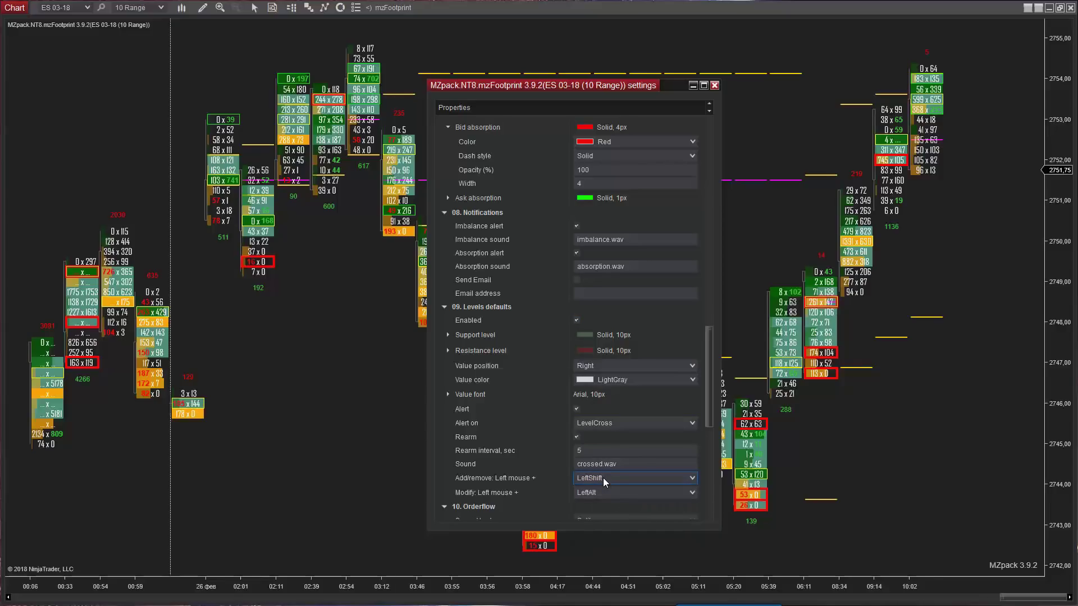
- Place a support level at 2749.5 and a resistance level at 2754.25 on the chart
shift+click(991, 258)
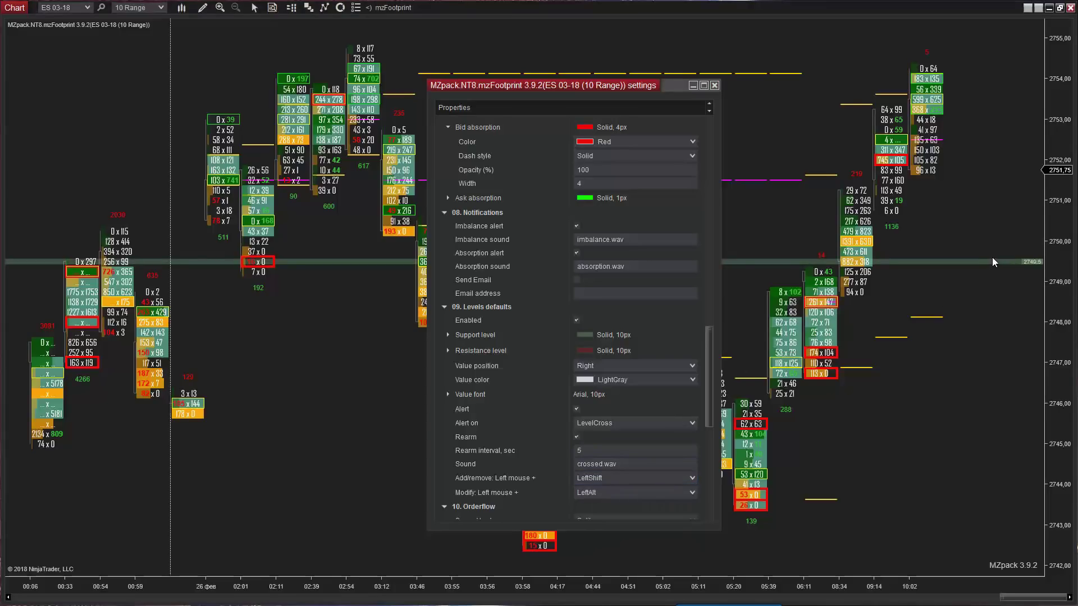
shift+click(1006, 76)
- Make support levels DarkTurquoise and place a support line at 2749
click(447, 335)
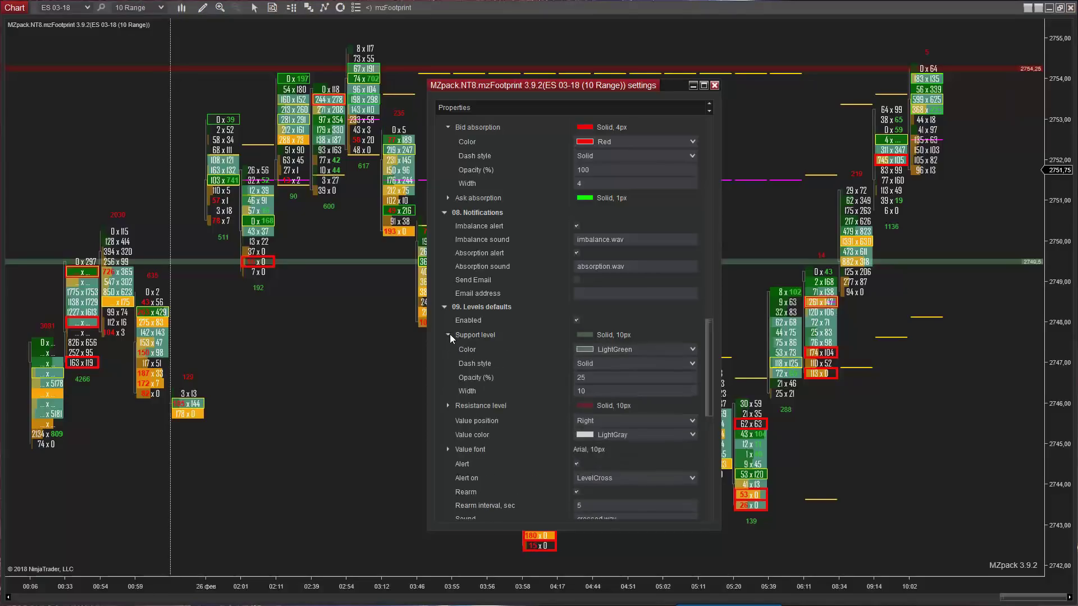
click(692, 351)
scroll(663, 209, down, 2)
scroll(662, 208, up, 2)
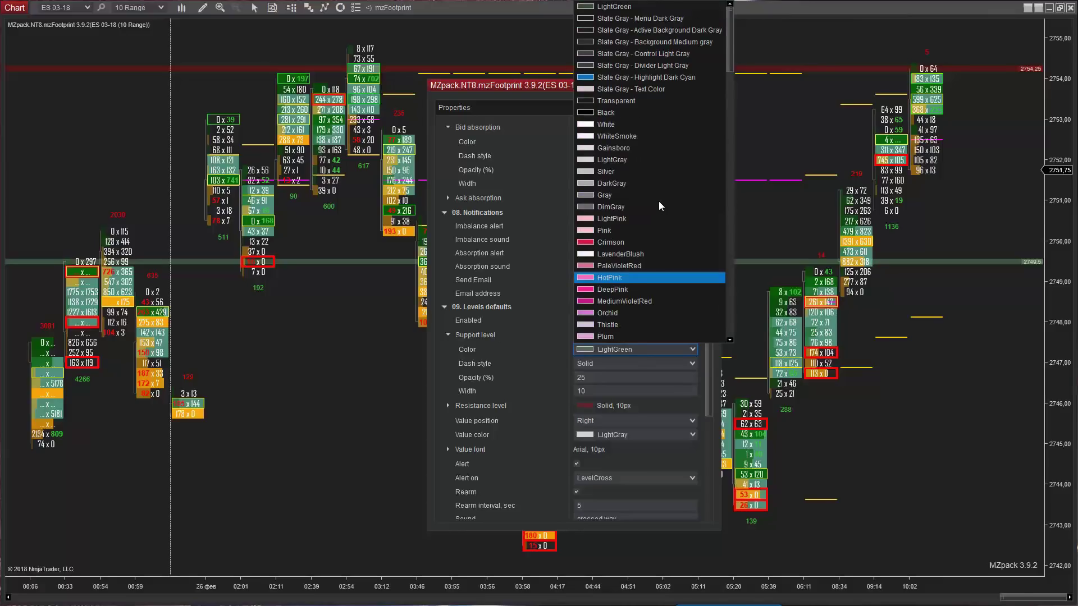
scroll(659, 201, down, 4)
scroll(657, 200, down, 5)
scroll(657, 200, down, 4)
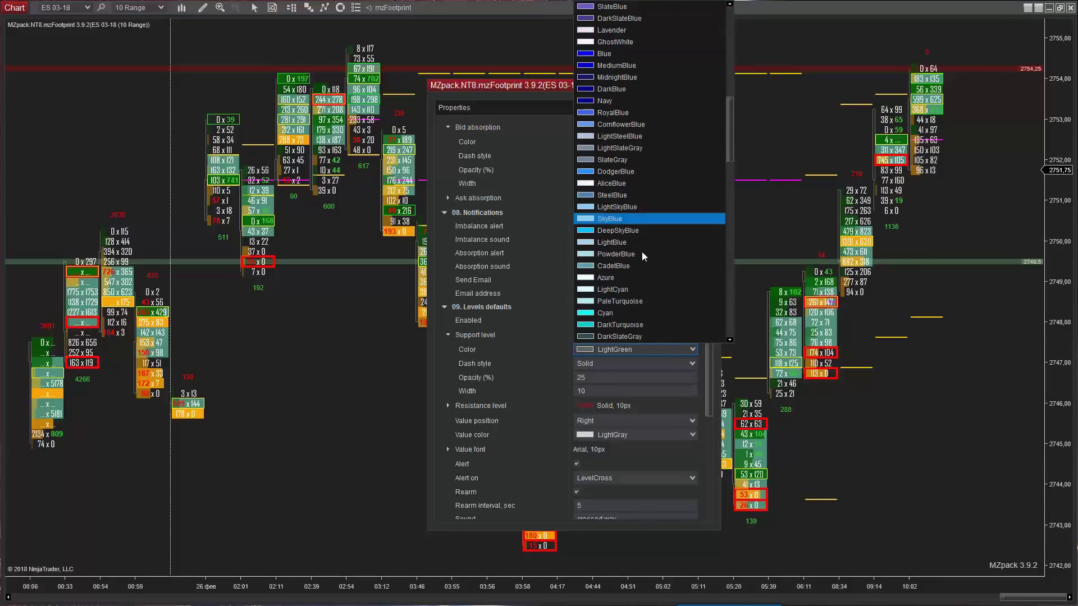
click(619, 325)
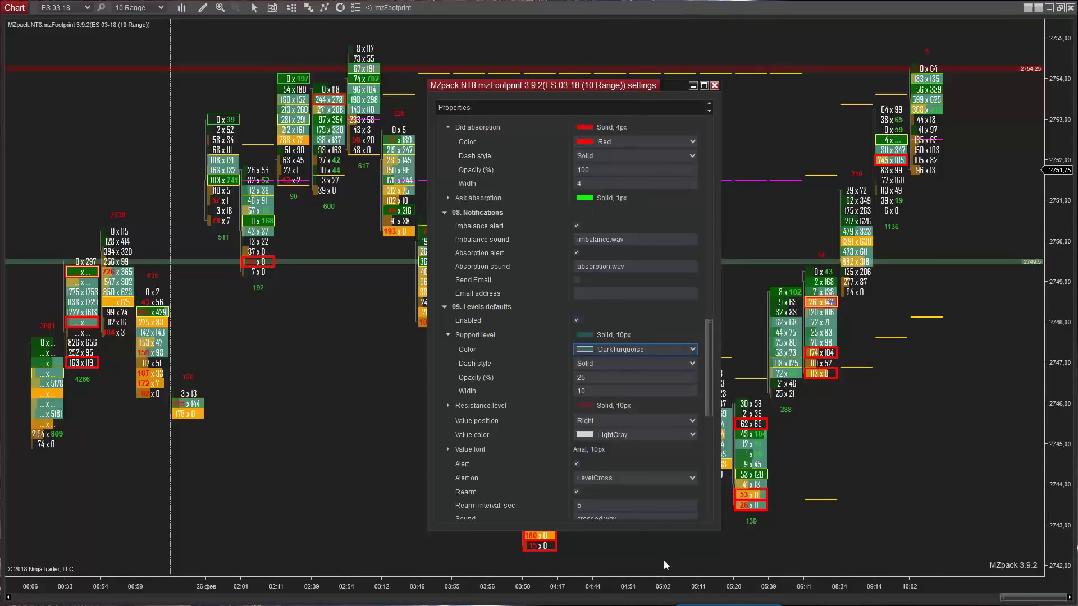
click(997, 280)
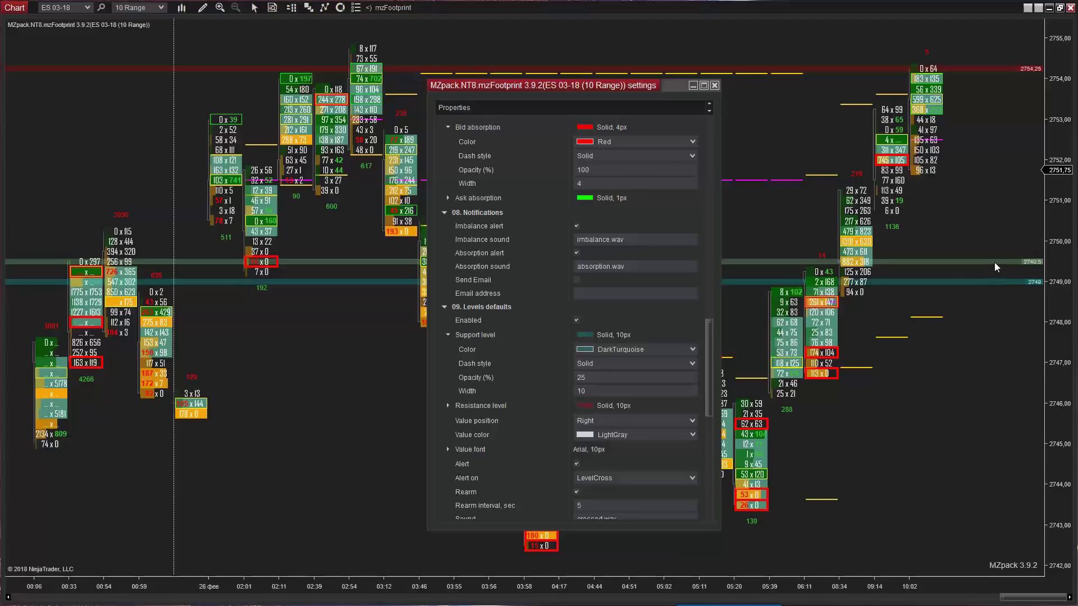
- Try level price labels on the left, then put them back on the right
click(687, 364)
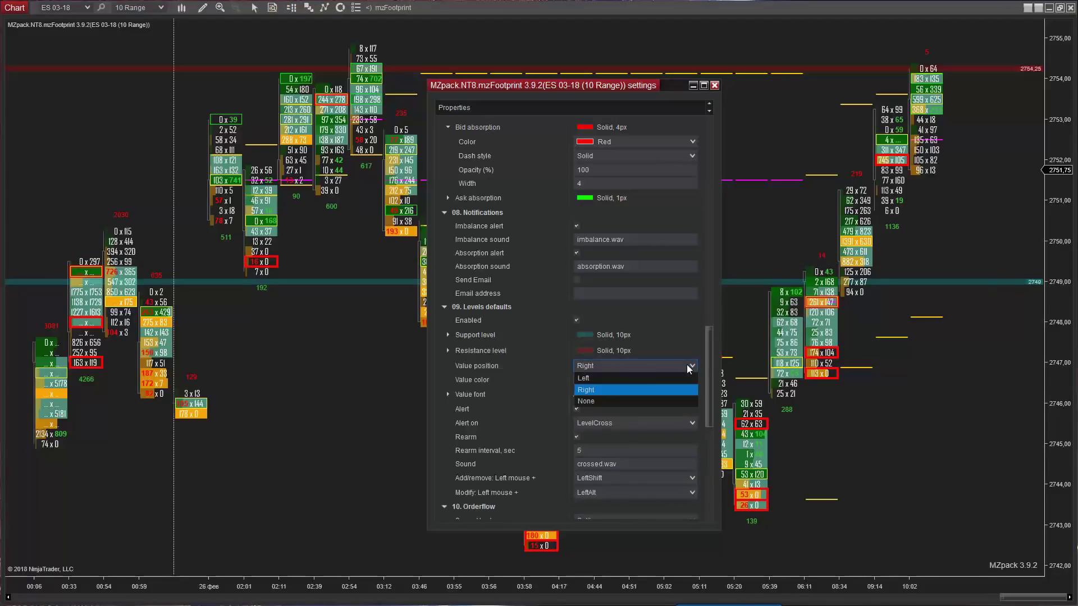
click(624, 378)
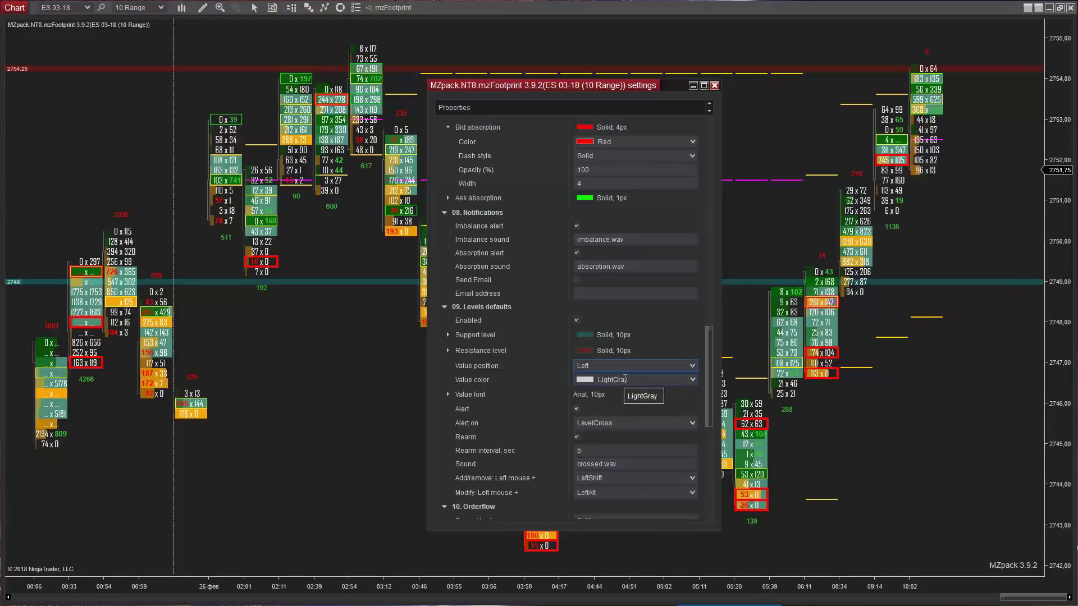
click(633, 366)
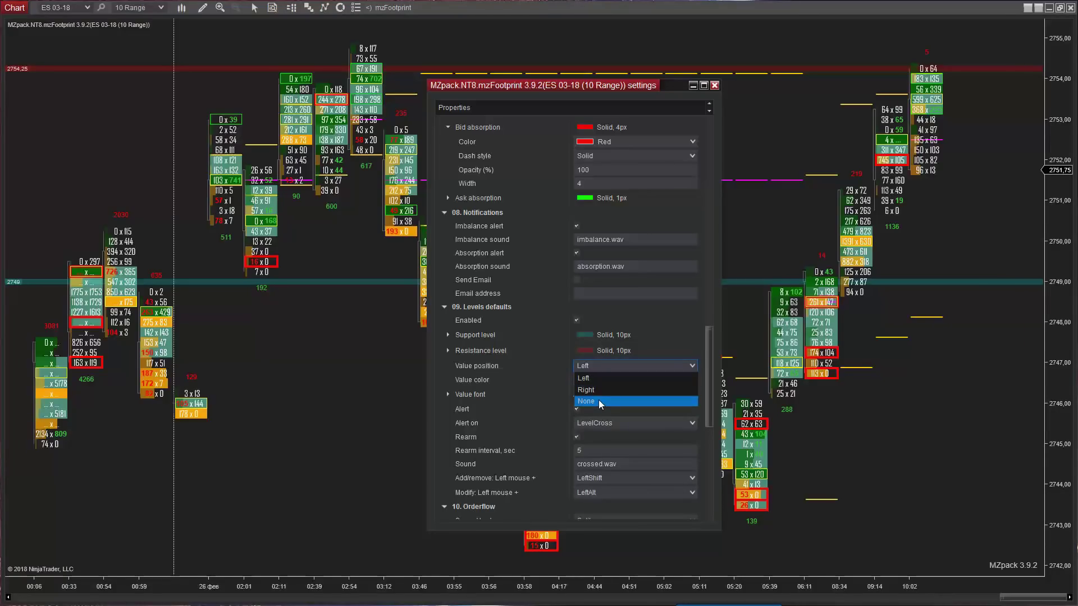
key(Escape)
click(614, 365)
click(592, 392)
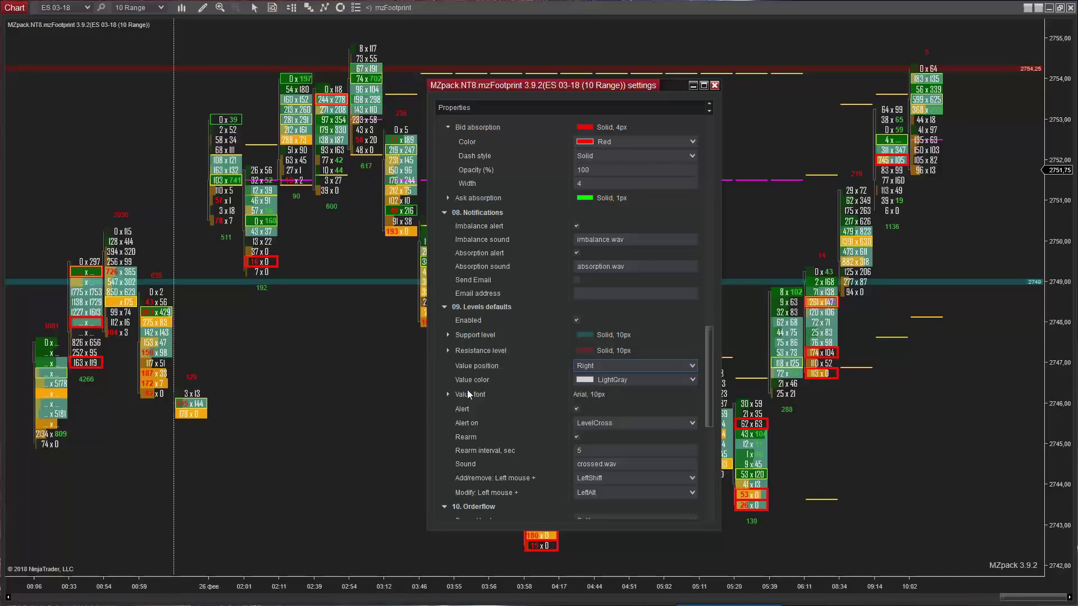
- Enlarge the level label font to 14 px
click(448, 394)
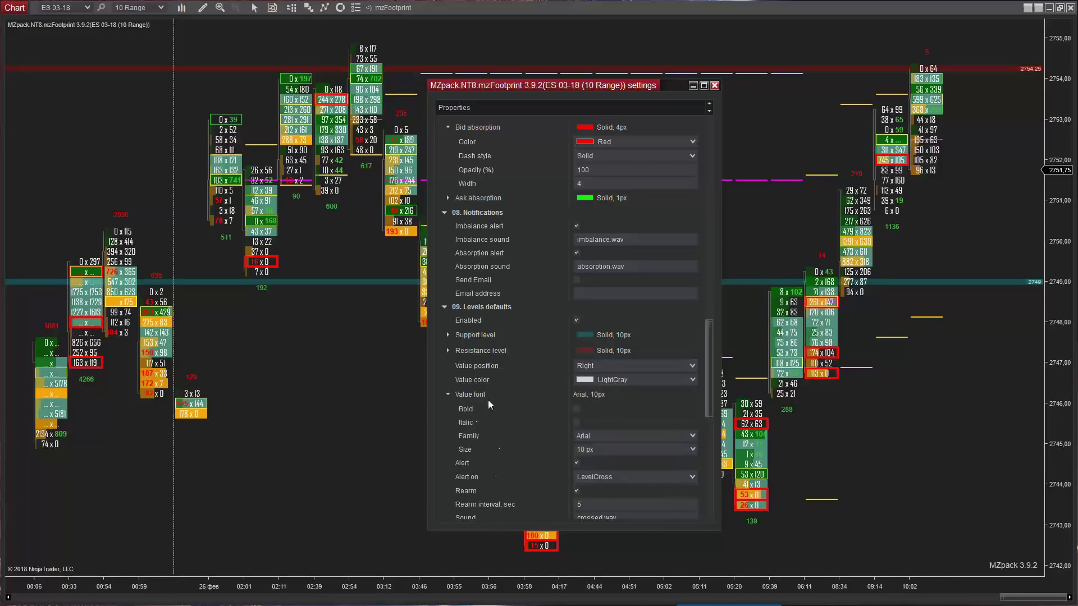
click(694, 452)
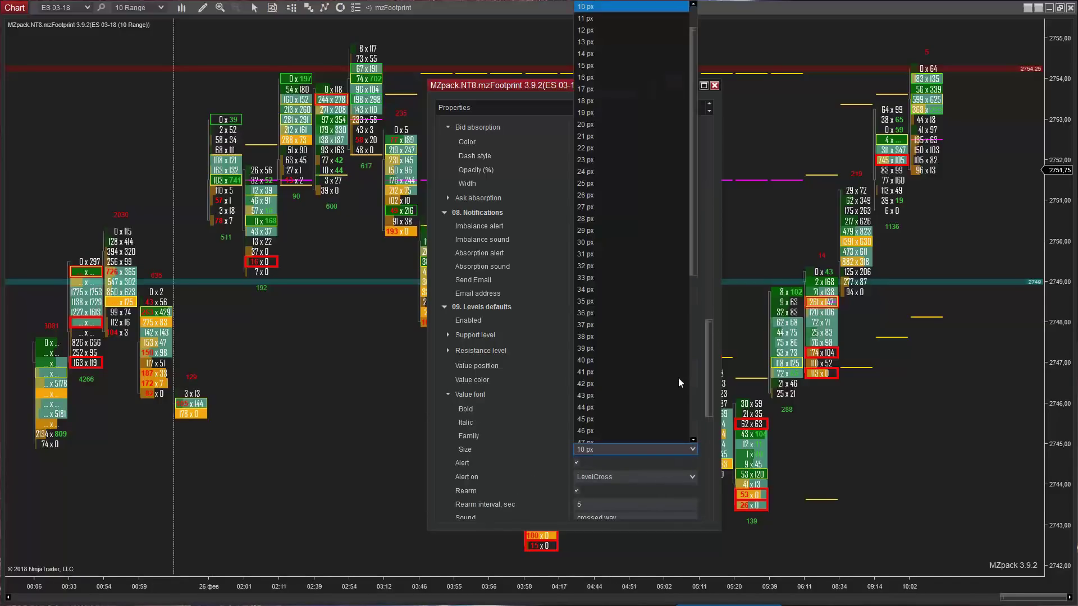
click(600, 54)
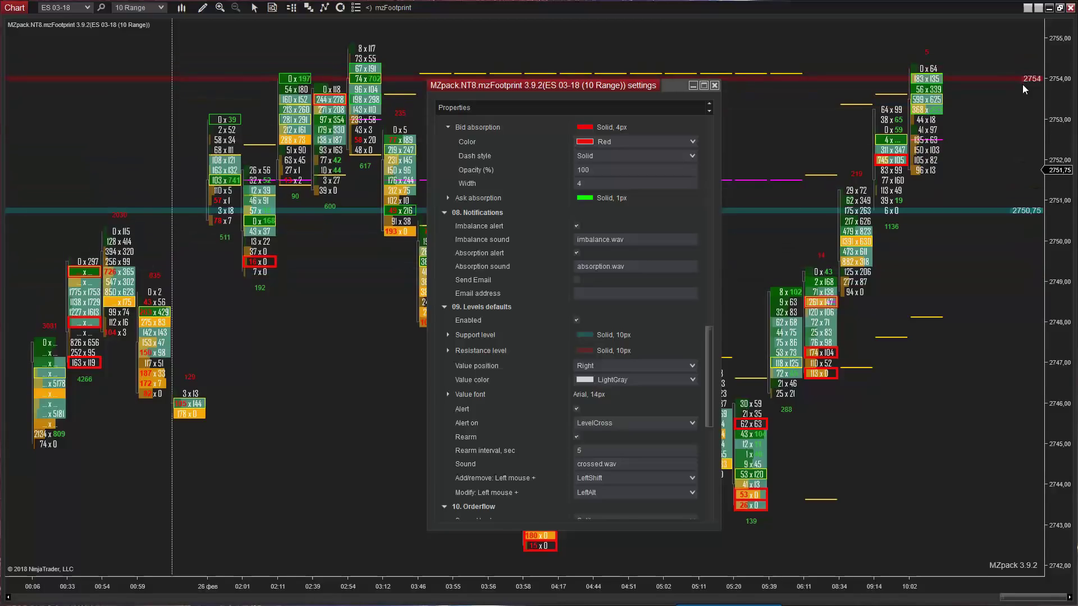
shift+click(795, 88)
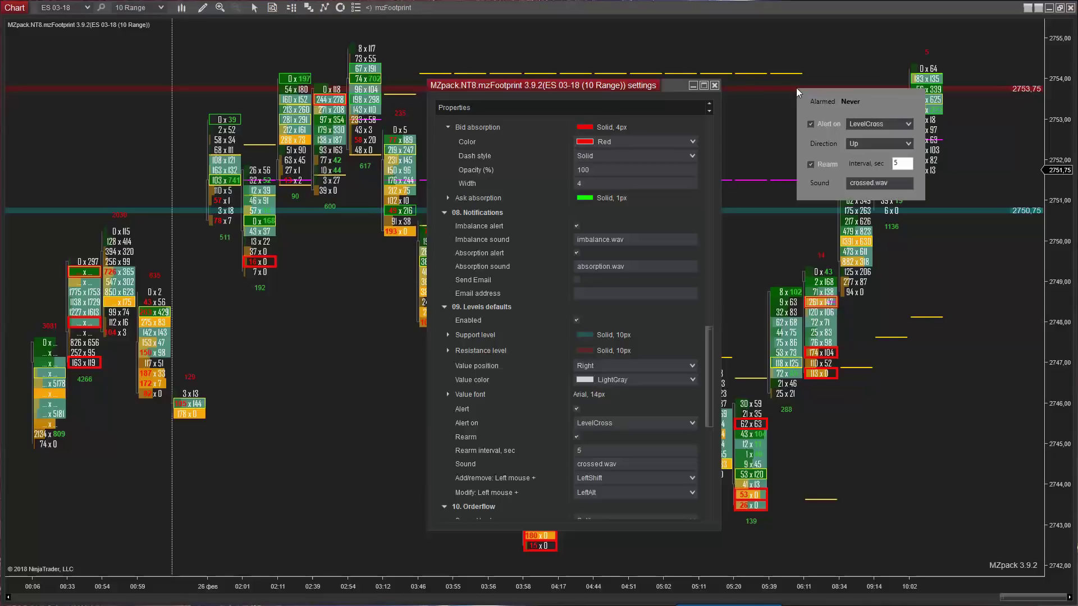
click(908, 126)
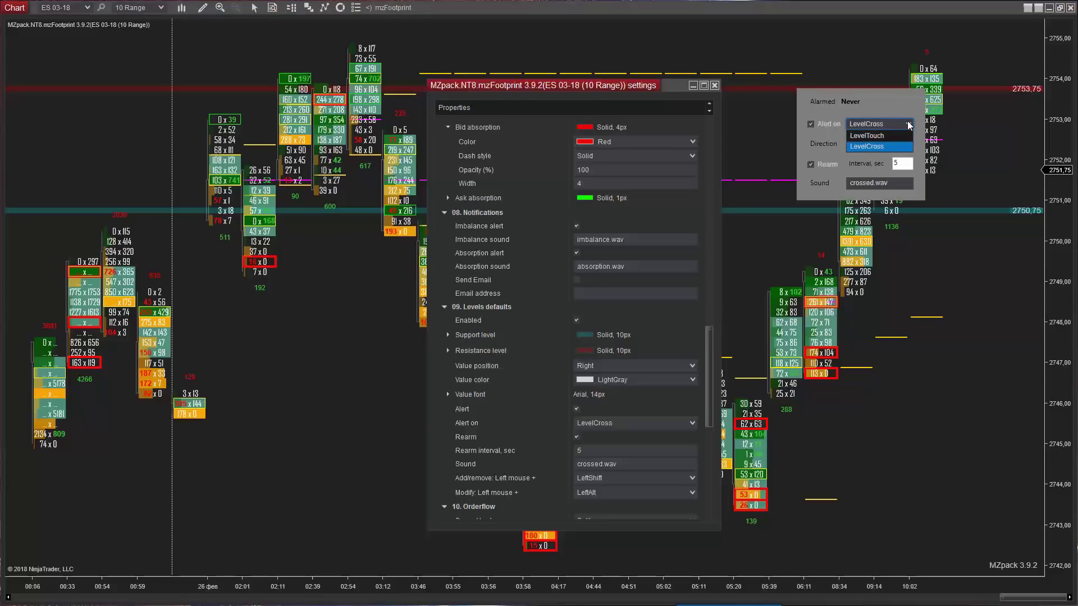
click(909, 145)
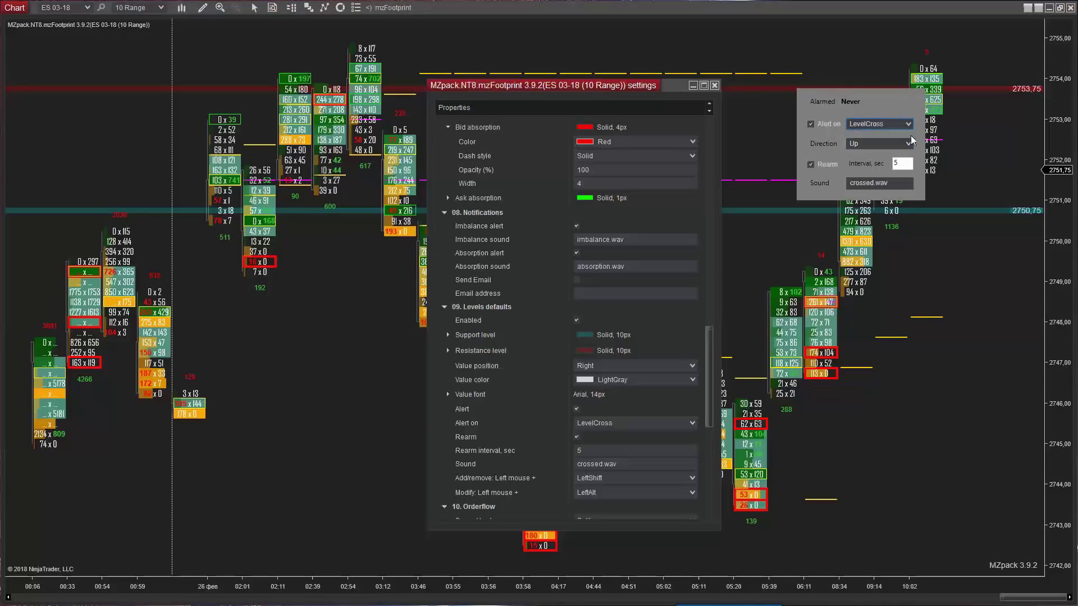
click(910, 146)
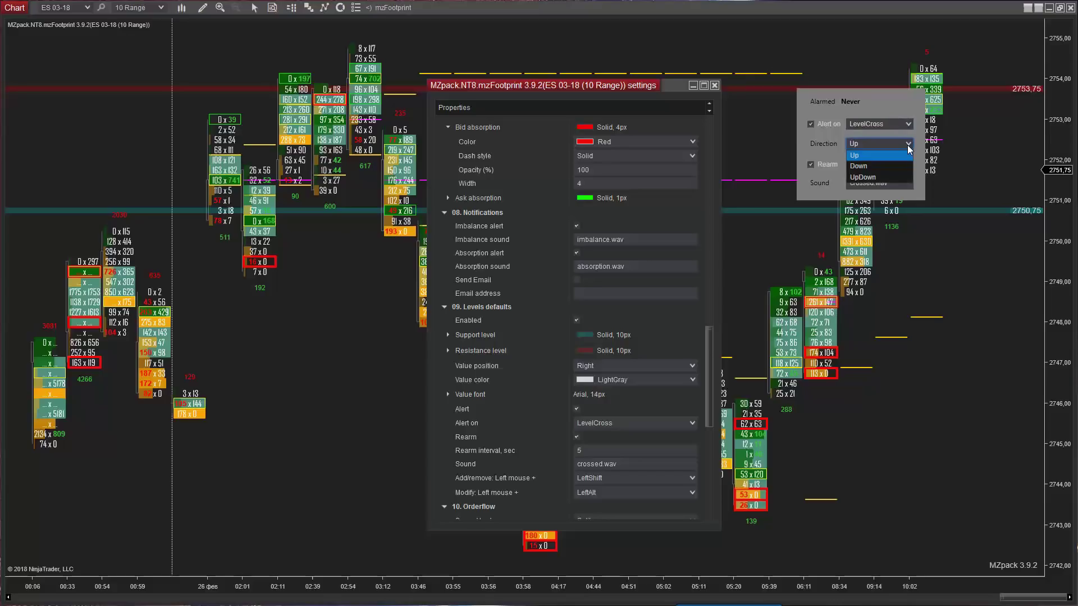
click(910, 147)
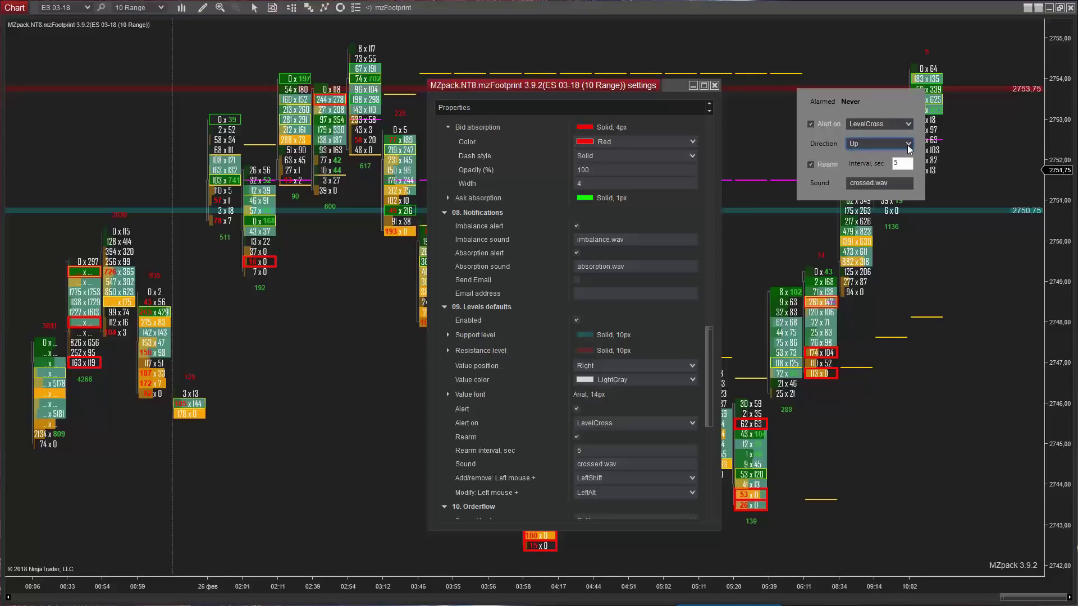
click(810, 163)
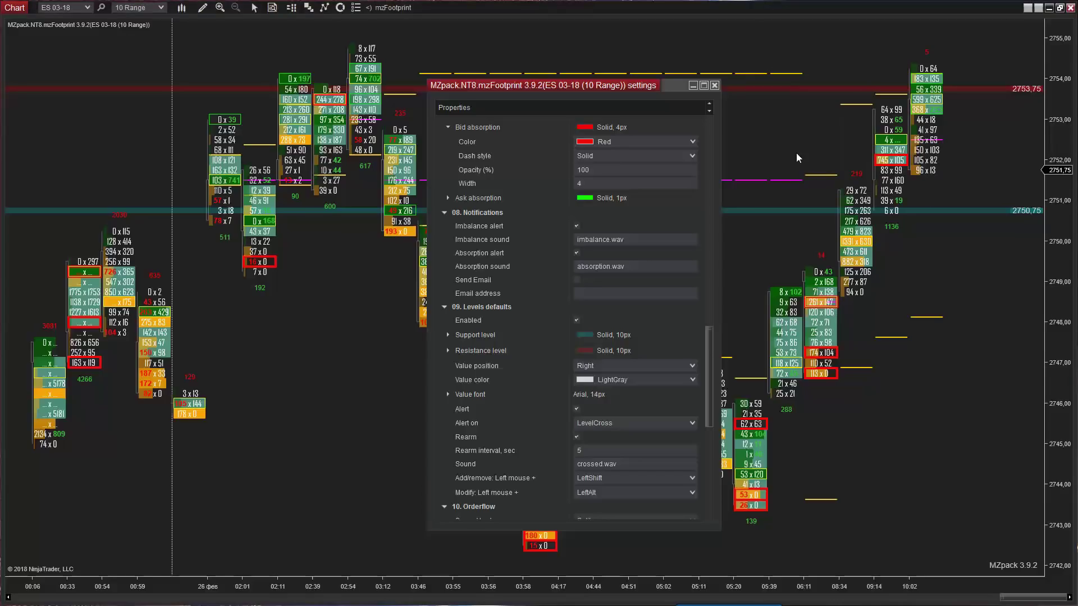
drag(710, 332, 708, 402)
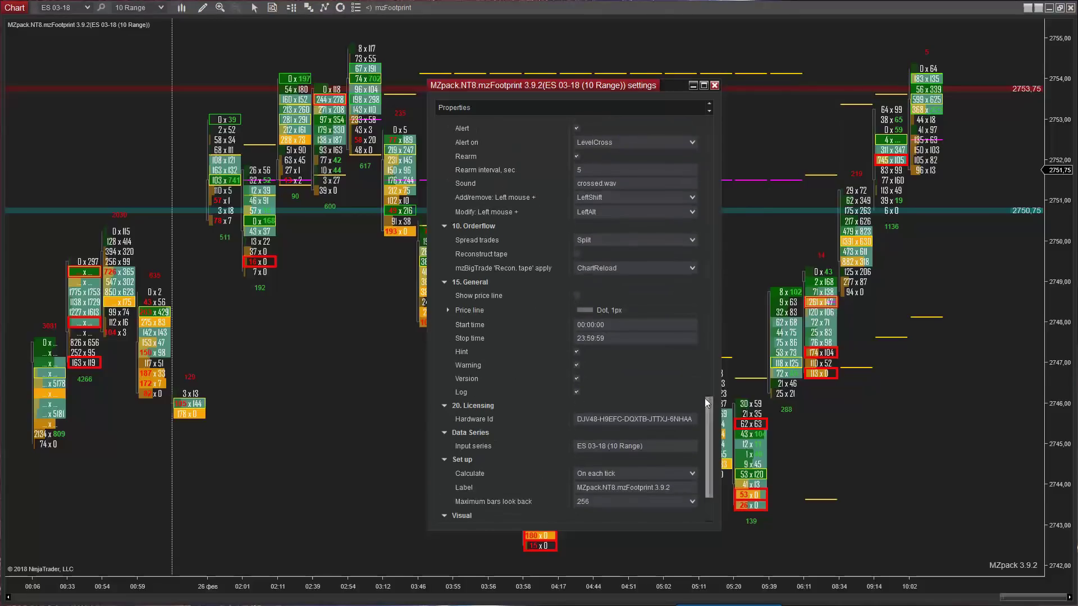
click(689, 242)
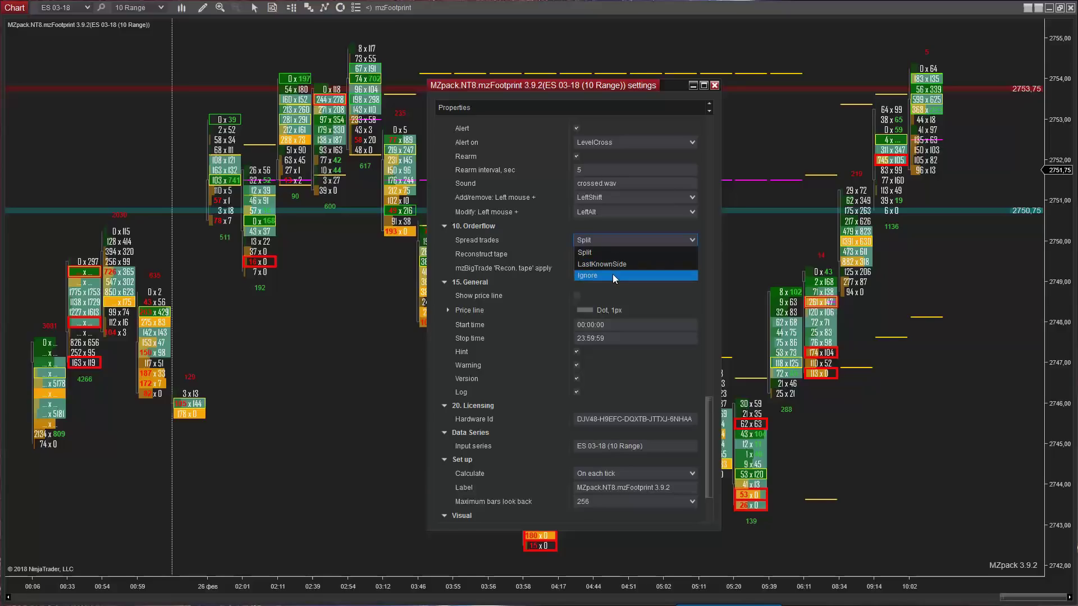
click(614, 250)
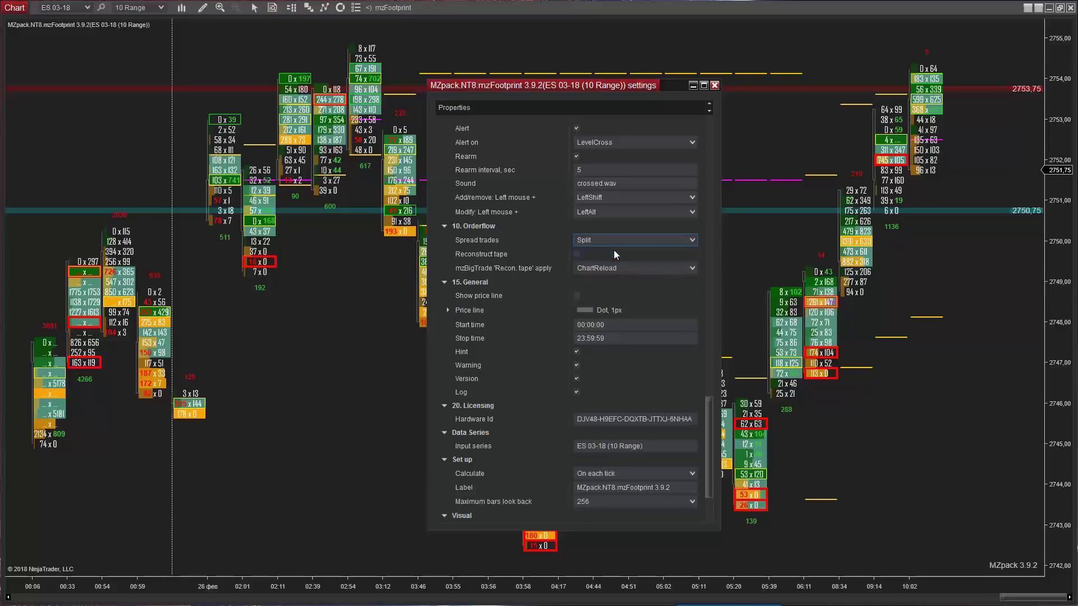
- Turn on the price line and make it HotPink with a 4 px width
click(577, 296)
click(447, 310)
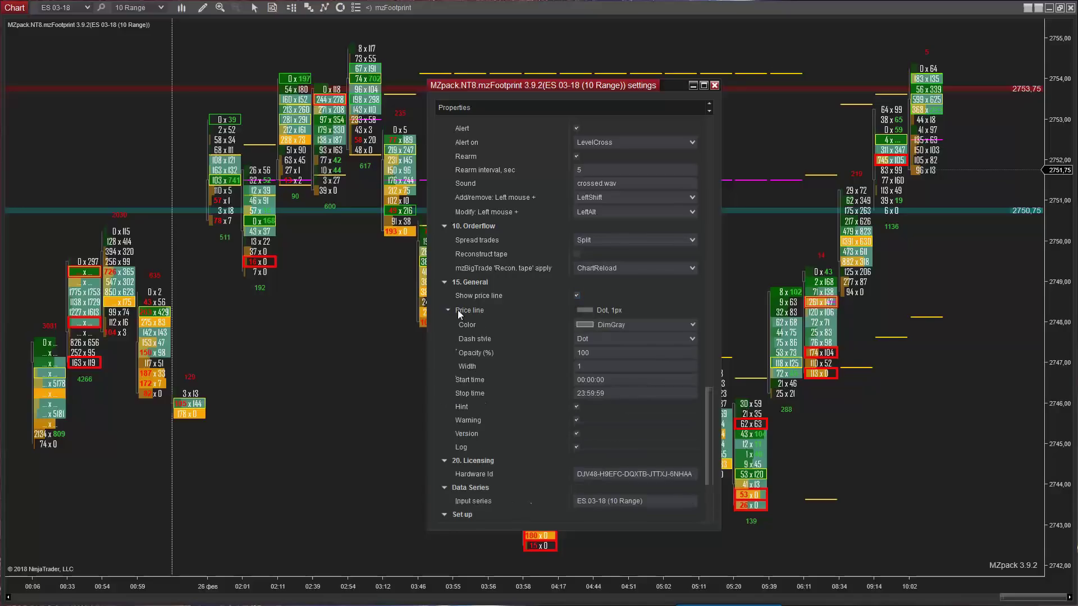
click(688, 323)
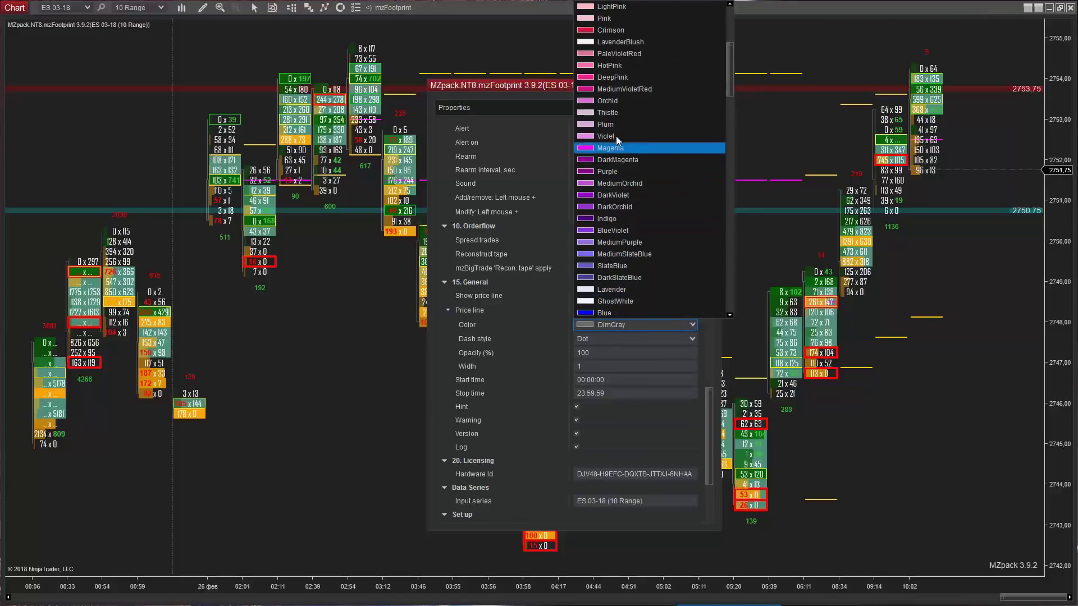
click(602, 66)
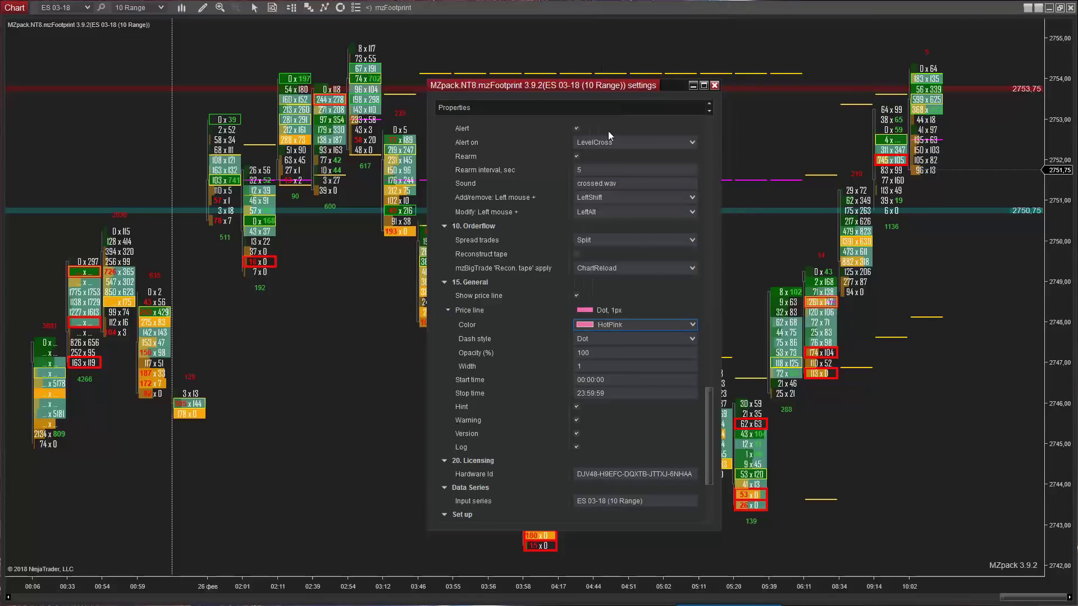
click(566, 367)
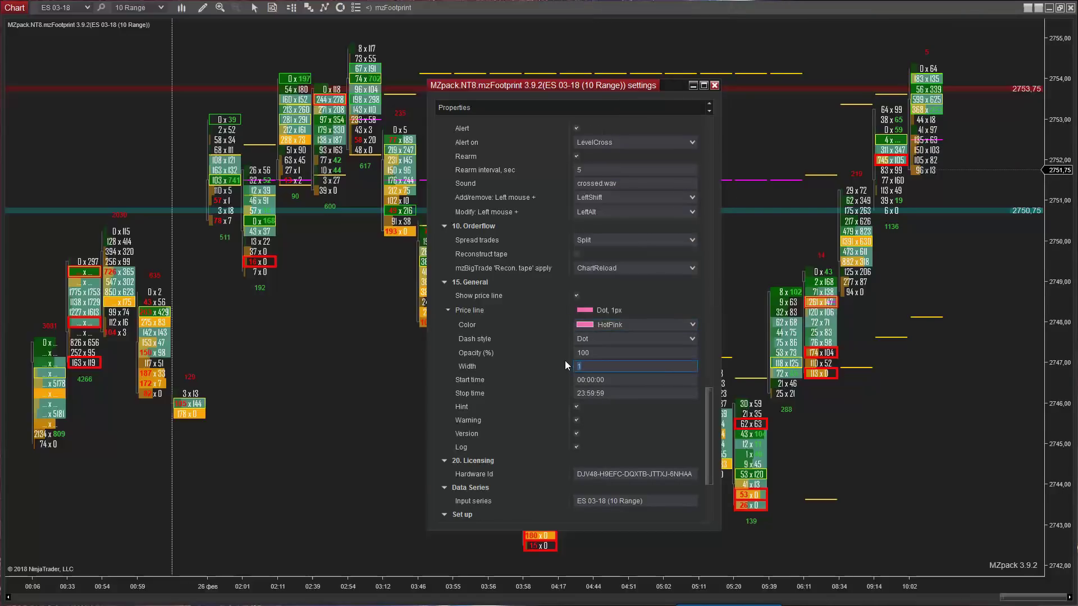
text(4)
key(Return)
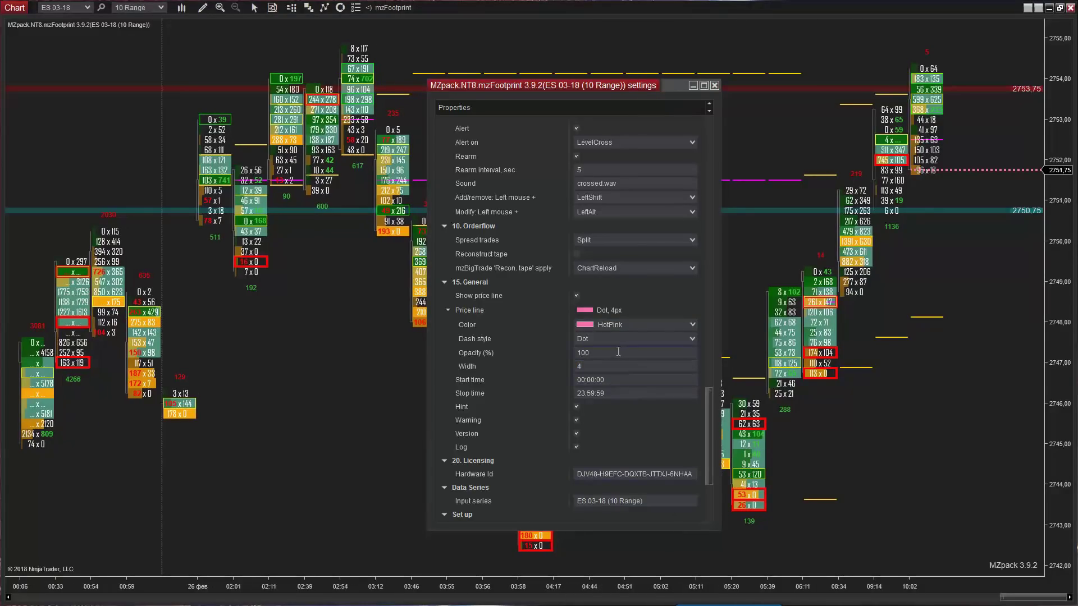
click(448, 309)
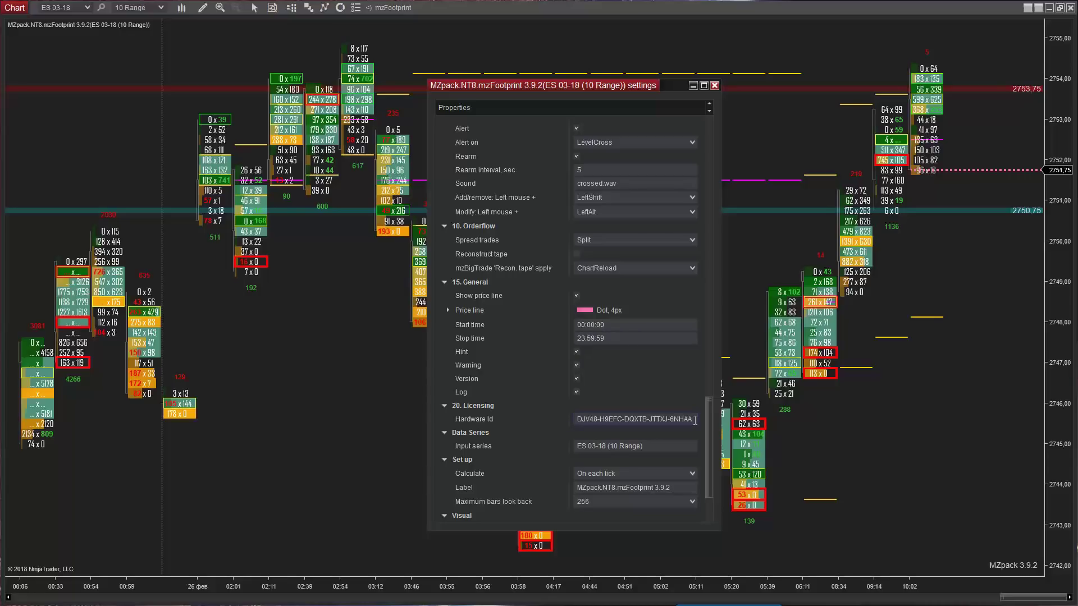
- Select and copy the Hardware Id text under Licensing
drag(695, 418, 588, 417)
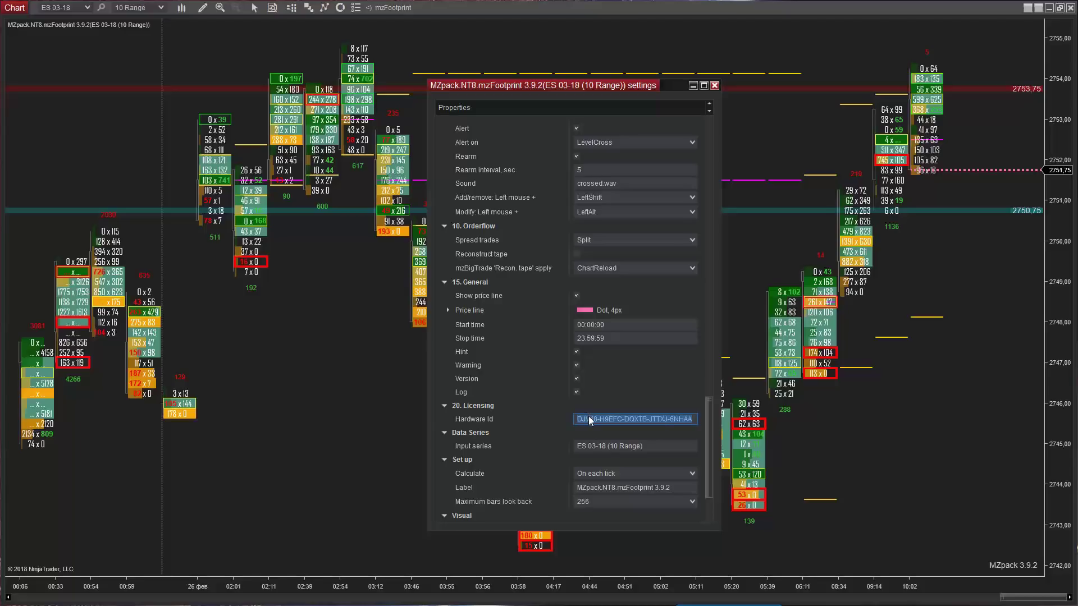
right_click(590, 417)
click(617, 440)
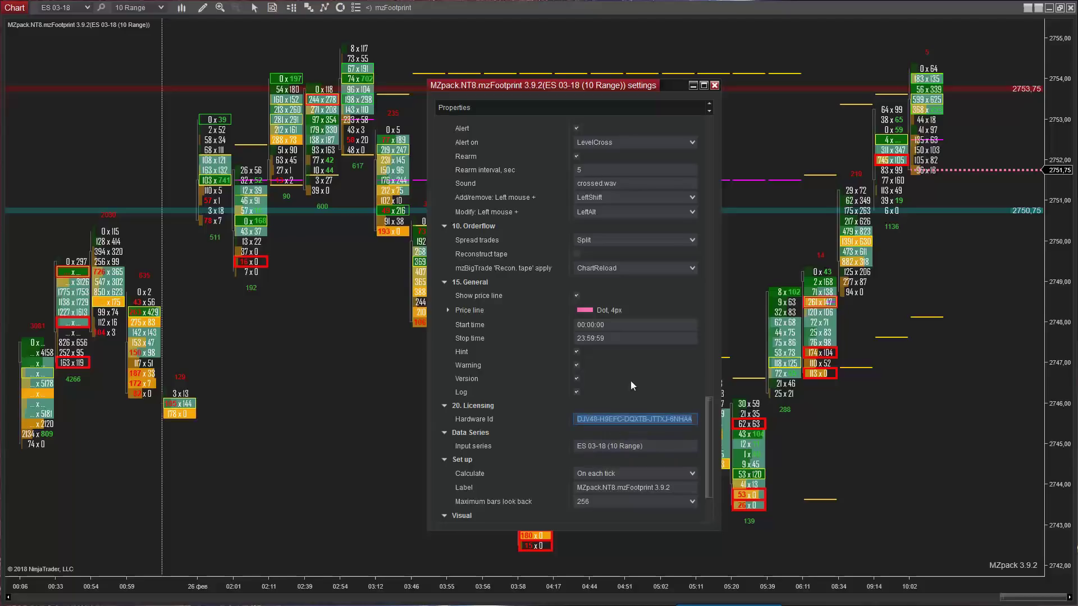